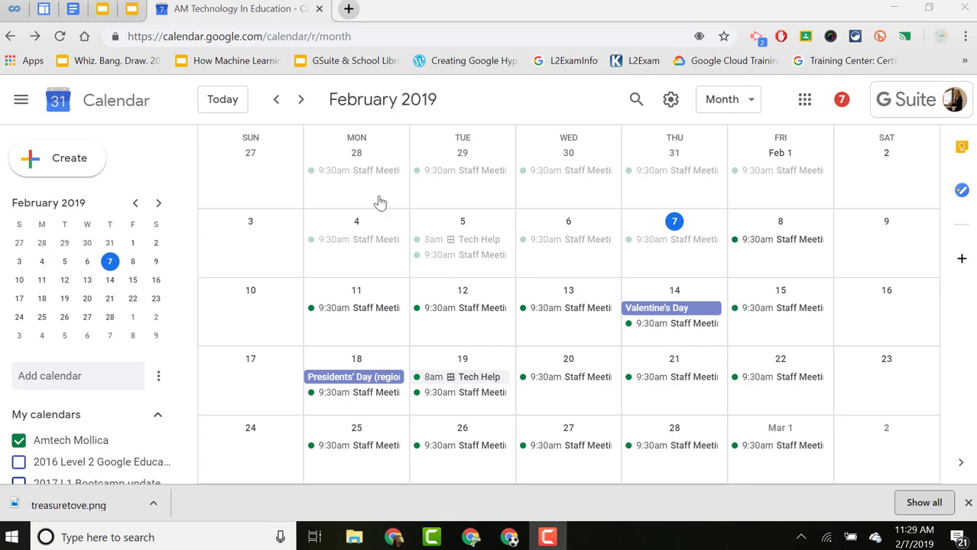
Open the appointment sign-up page from the Feb 19 Tech Help event.
{"action": "left_click", "coordinate": [301, 99]}
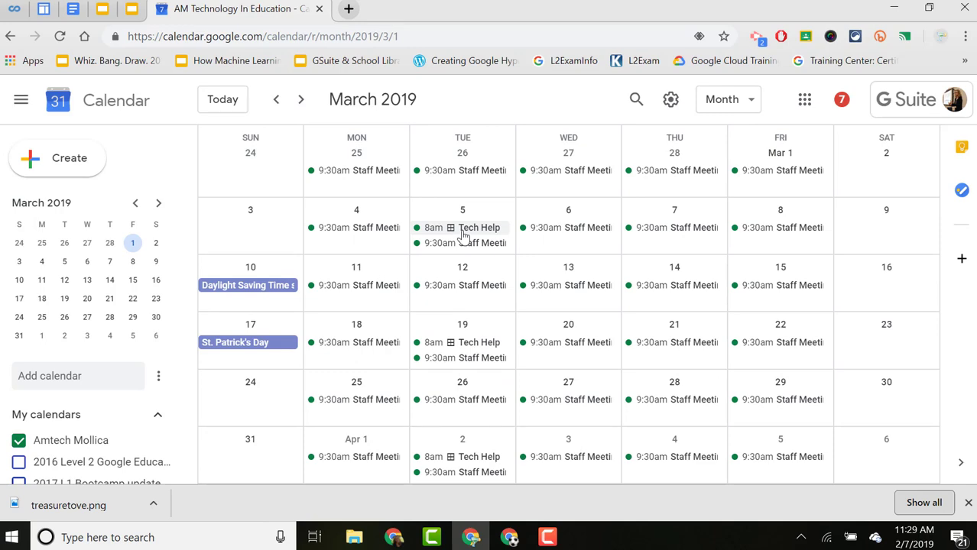
{"action": "left_click", "coordinate": [275, 99]}
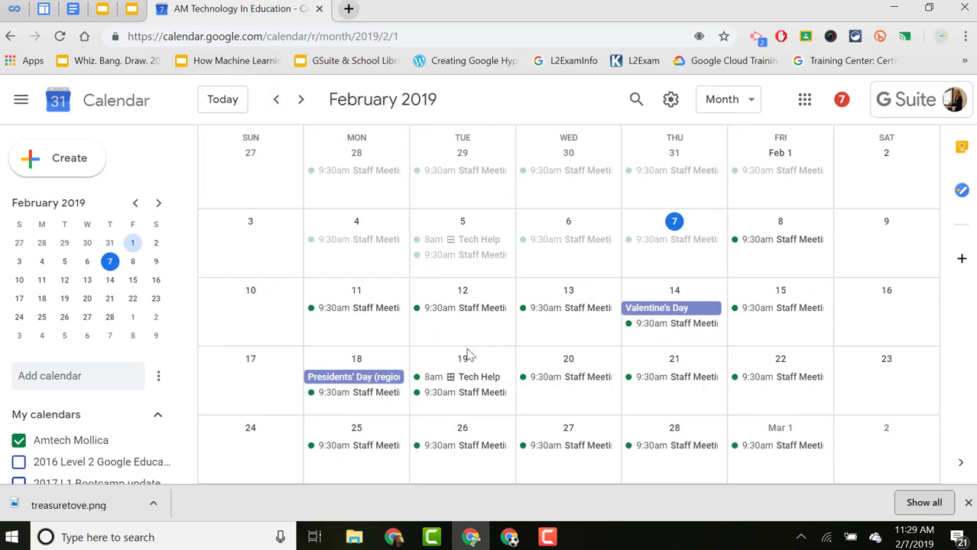
{"action": "left_click", "coordinate": [474, 378]}
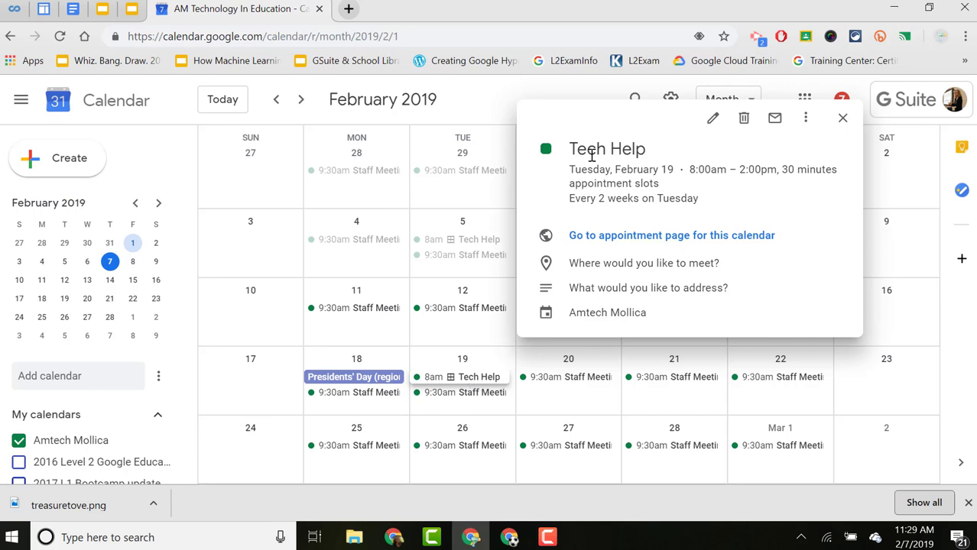
{"action": "left_click", "coordinate": [665, 236]}
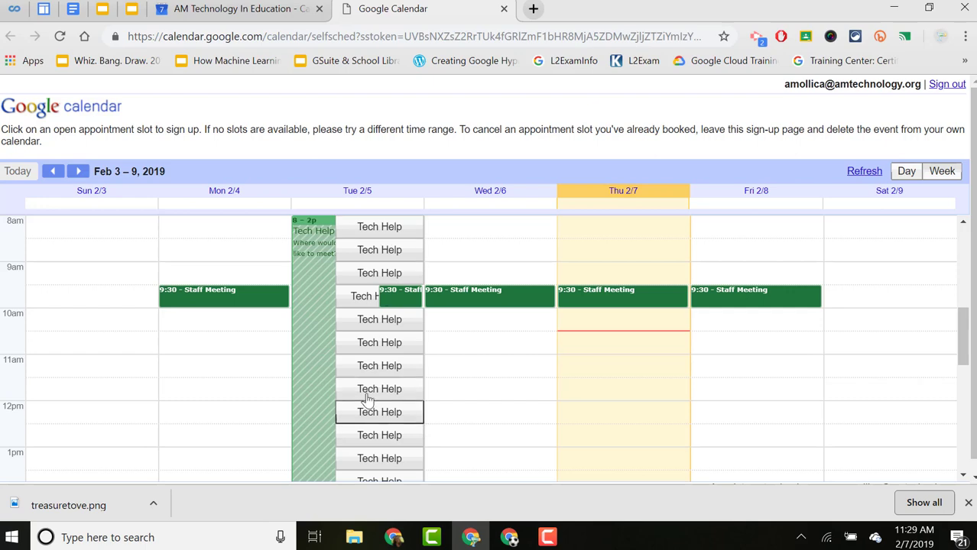
Copy the sign-up page URL and bring the other account's Chrome window forward.
{"action": "scroll", "coordinate": [352, 336], "scroll_direction": "down", "scroll_amount": 3}
{"action": "scroll", "coordinate": [355, 332], "scroll_direction": "up", "scroll_amount": 3}
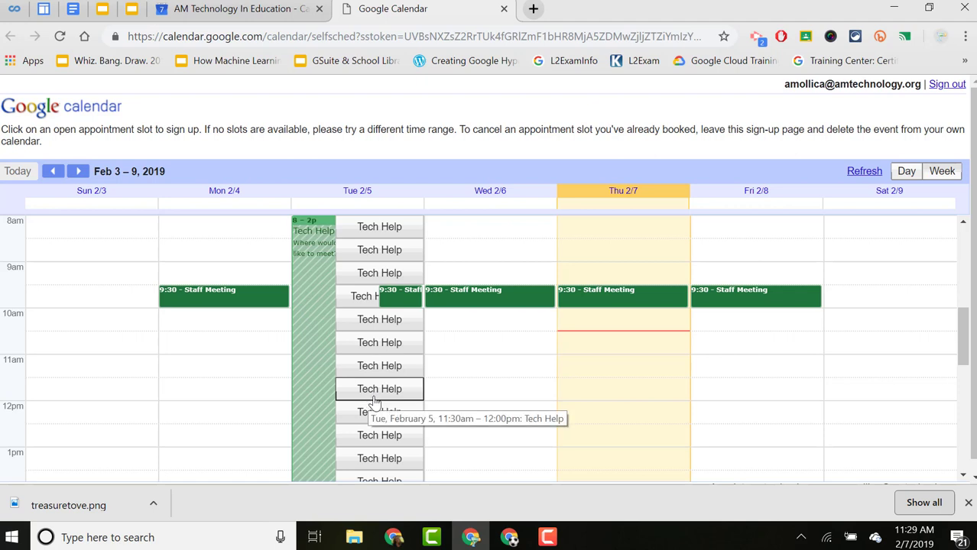
{"action": "right_click", "coordinate": [477, 37]}
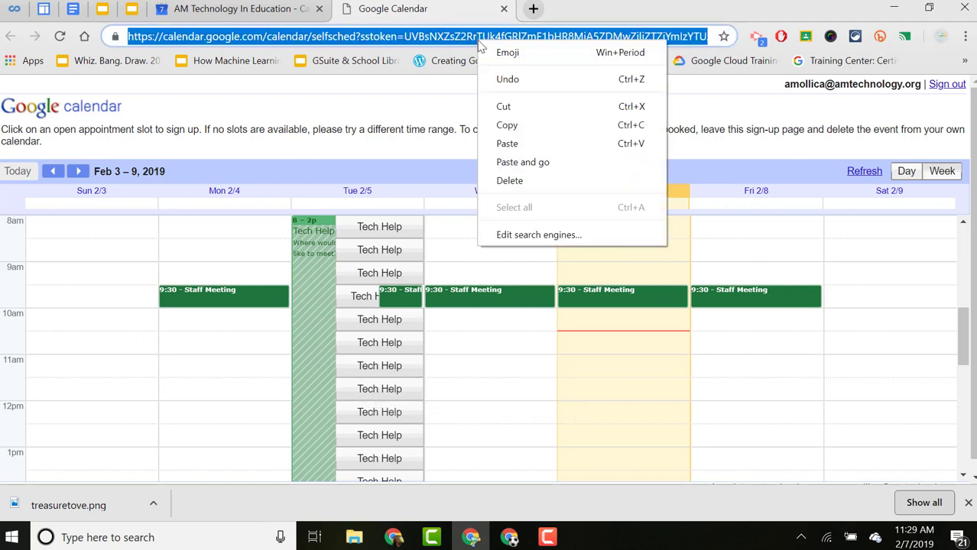
{"action": "left_click", "coordinate": [506, 126]}
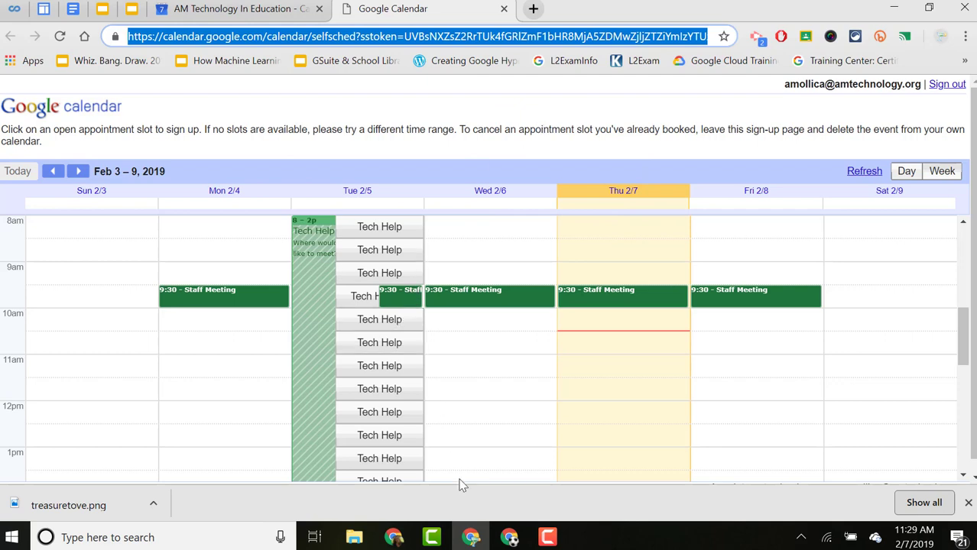
{"action": "left_click", "coordinate": [509, 537]}
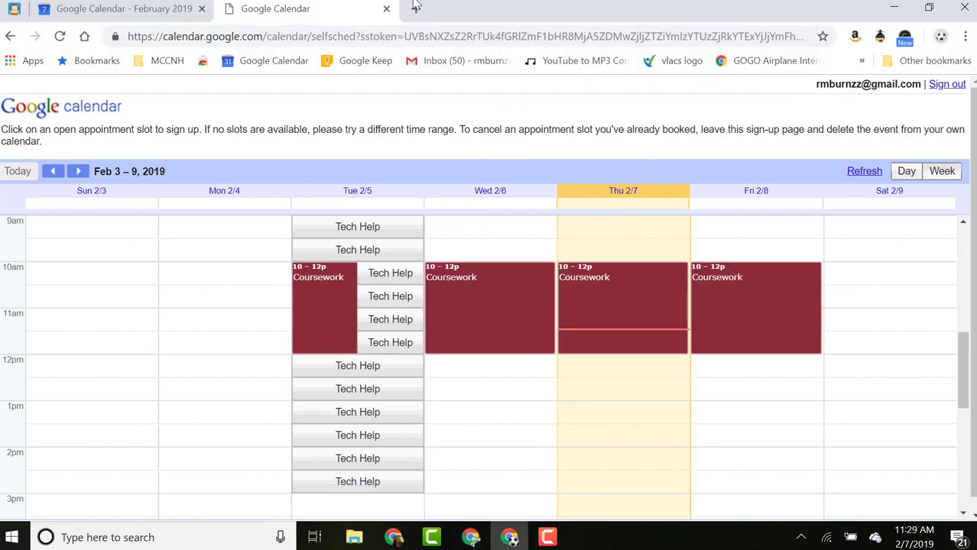
Load the sign-up URL in this account, go to Feb 17–23, and pick the Feb 19 12:30pm Tech Help slot.
{"action": "left_click", "coordinate": [344, 30]}
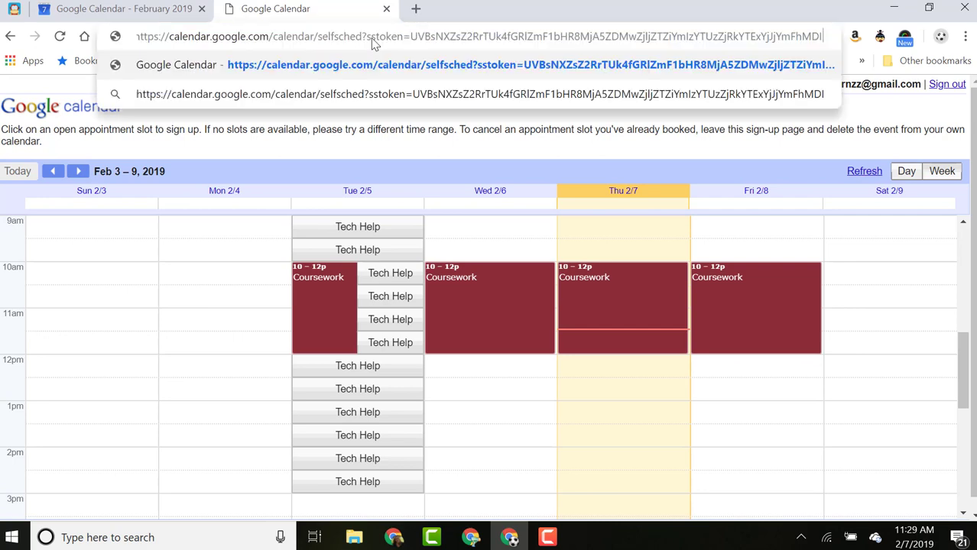
{"action": "key", "text": "Return"}
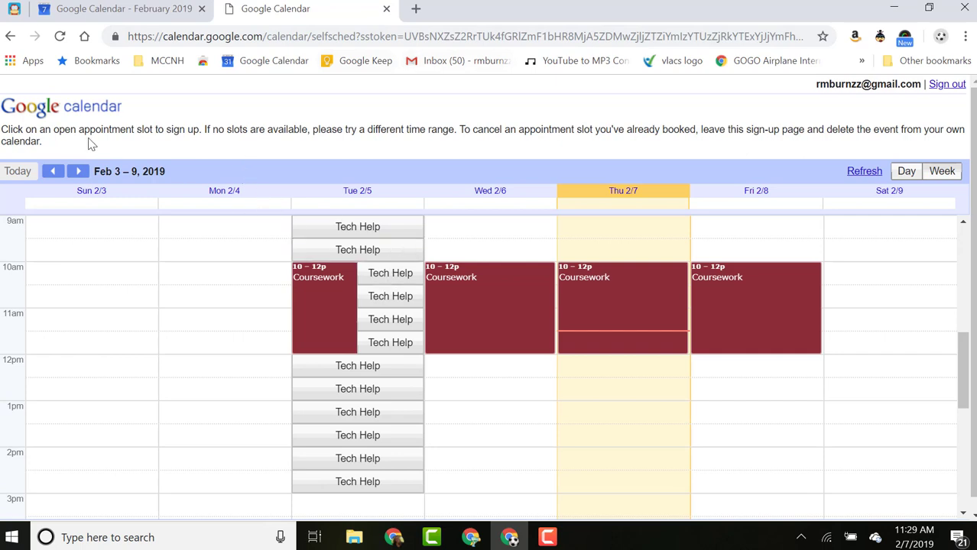
{"action": "left_click", "coordinate": [79, 171]}
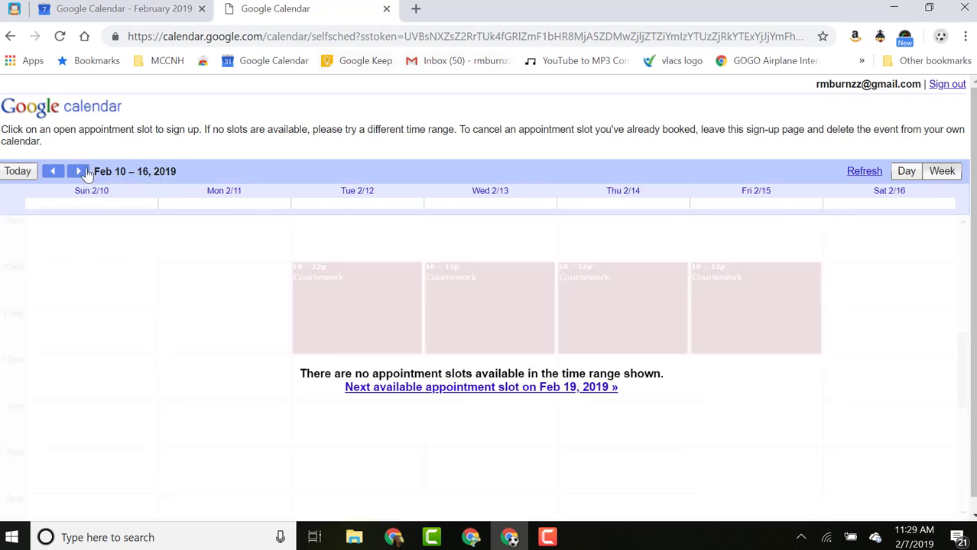
{"action": "left_click", "coordinate": [83, 172]}
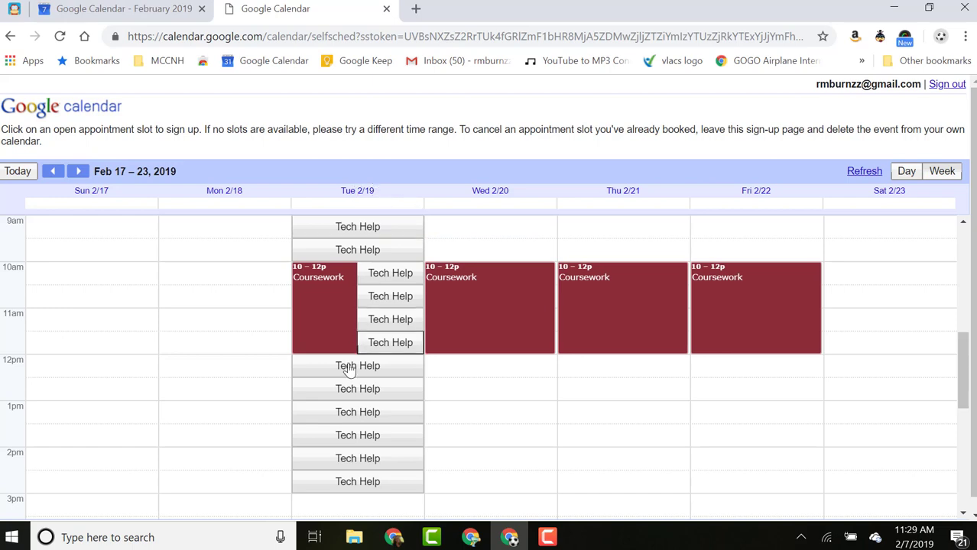
{"action": "left_click", "coordinate": [334, 391]}
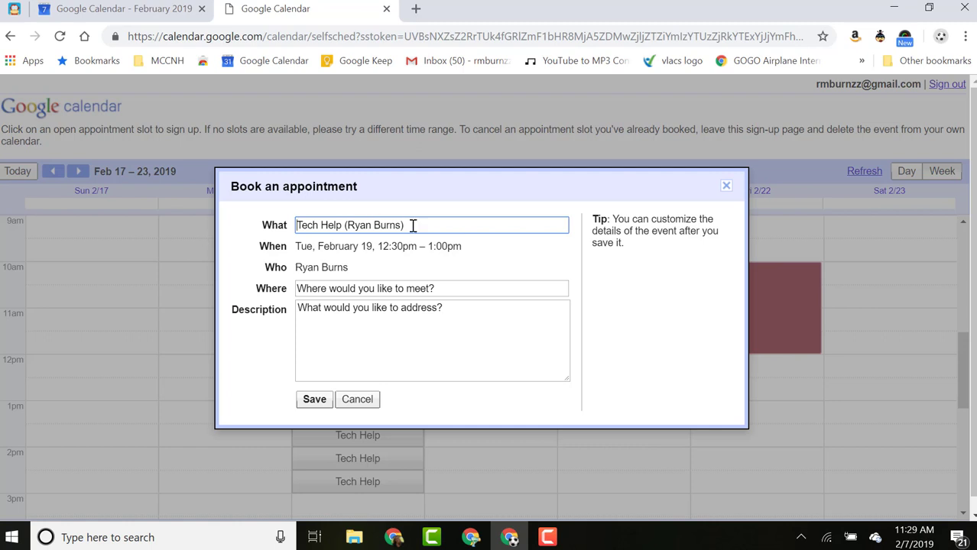
Book the slot with location 'Computer Lab' and description 'Want to learn how to make a screencast.'.
{"action": "left_click_drag", "start_coordinate": [404, 225], "coordinate": [347, 223]}
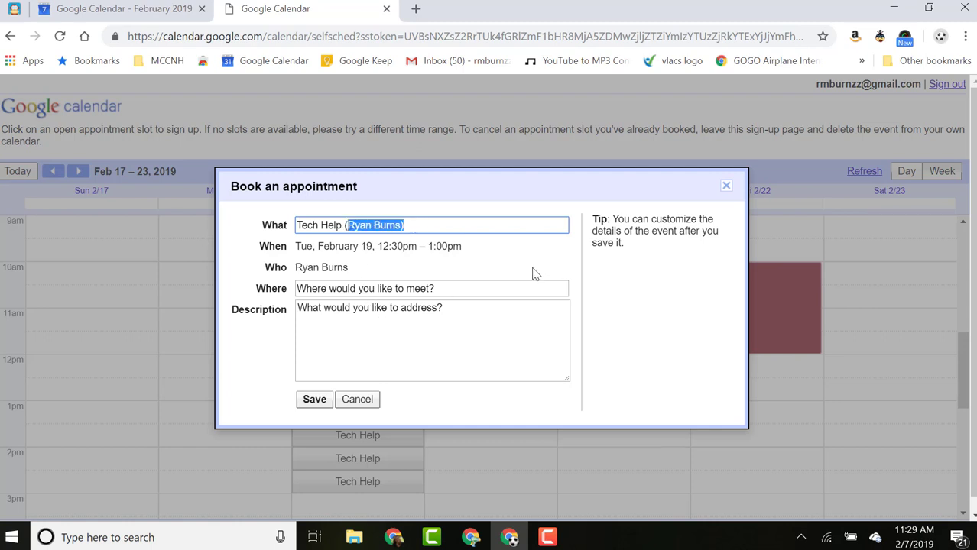
{"action": "left_click", "coordinate": [486, 258]}
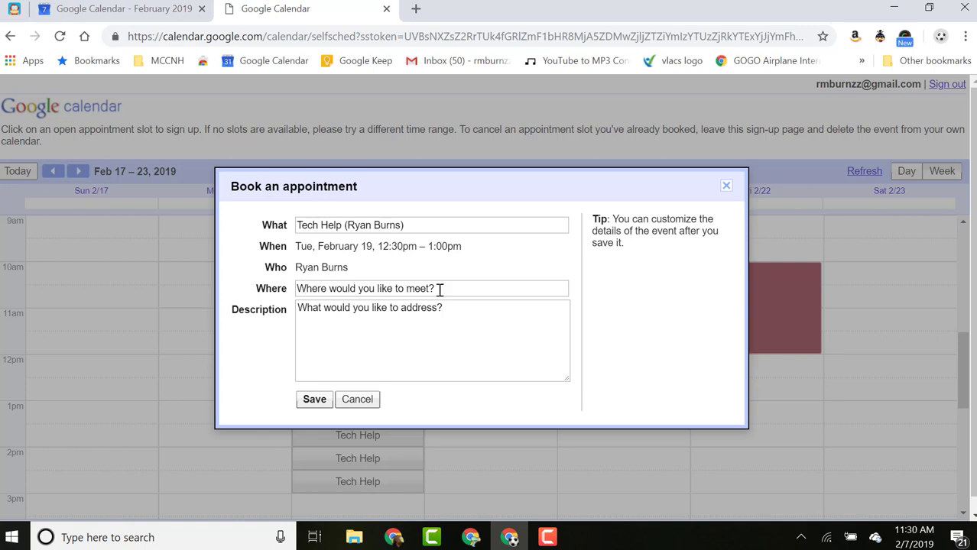
{"action": "left_click_drag", "start_coordinate": [455, 289], "coordinate": [267, 300]}
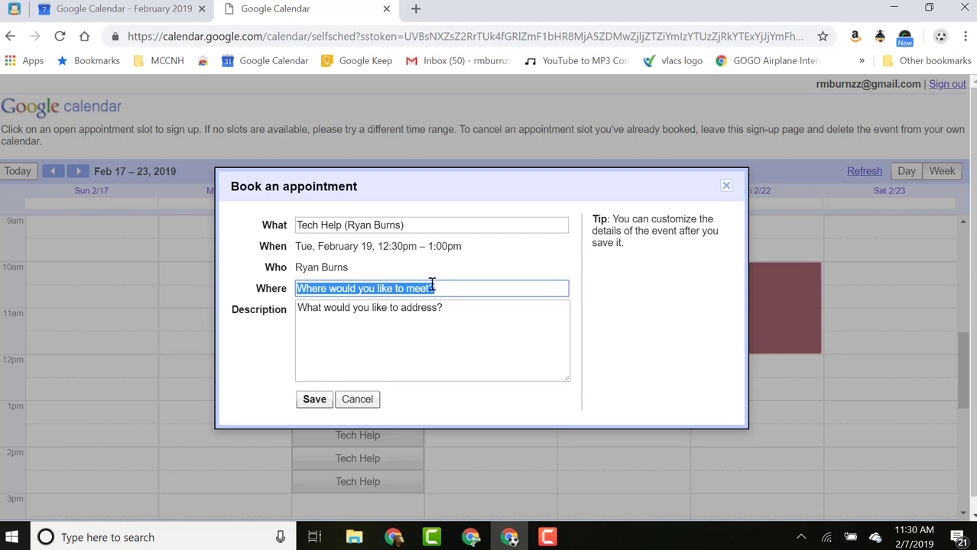
{"action": "type", "text": "Computer "}
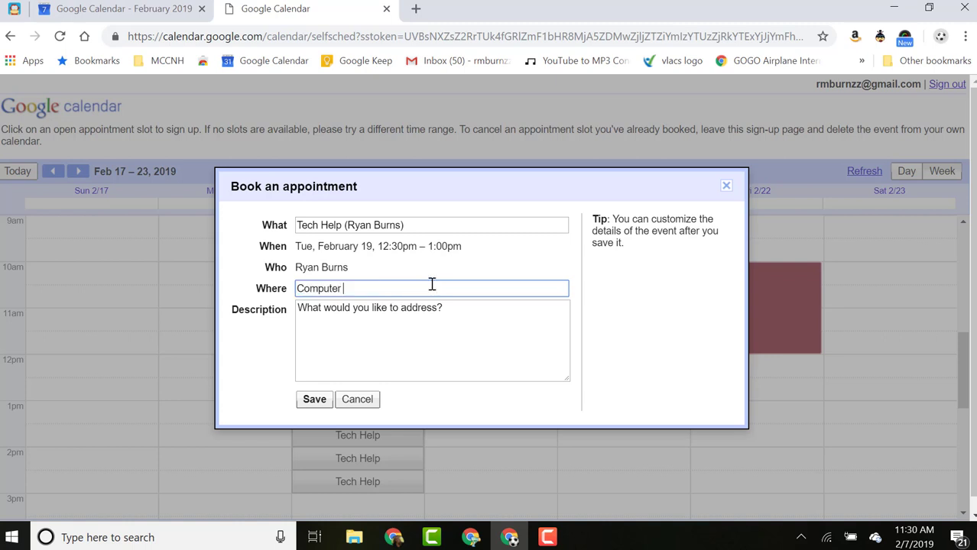
{"action": "type", "text": "Lab"}
{"action": "key", "text": "Tab"}
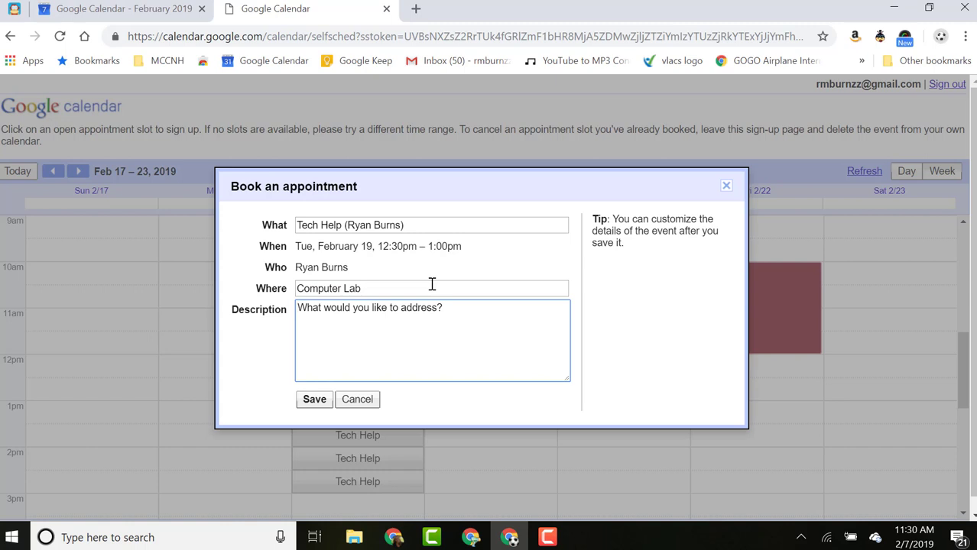
{"action": "left_click_drag", "start_coordinate": [457, 311], "coordinate": [273, 313]}
{"action": "type", "text": "W"}
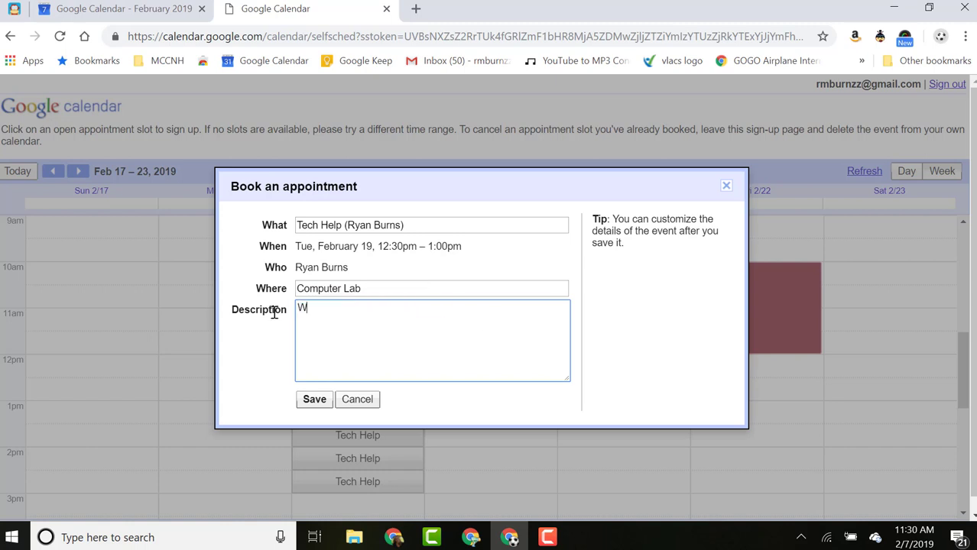
{"action": "type", "text": "nan tto learn how to "}
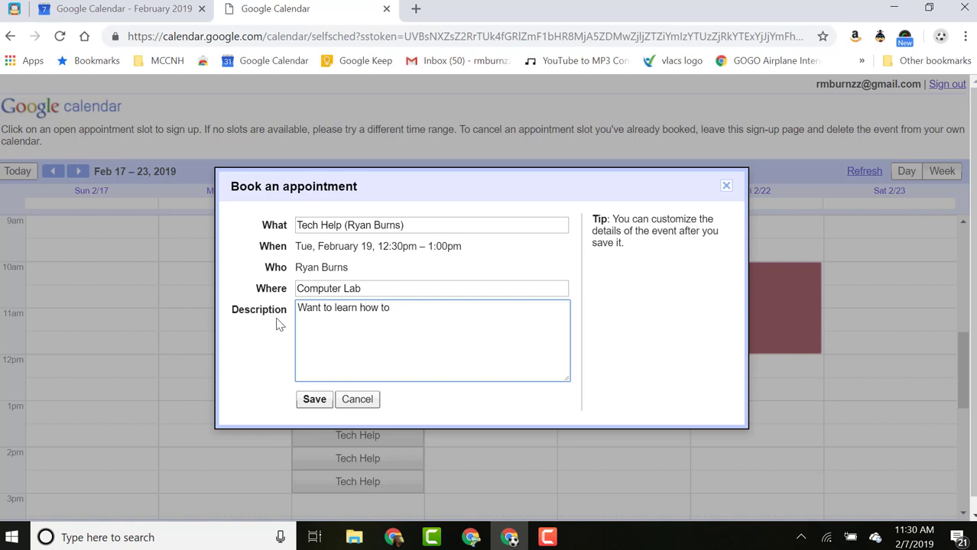
{"action": "type", "text": "make a screen"}
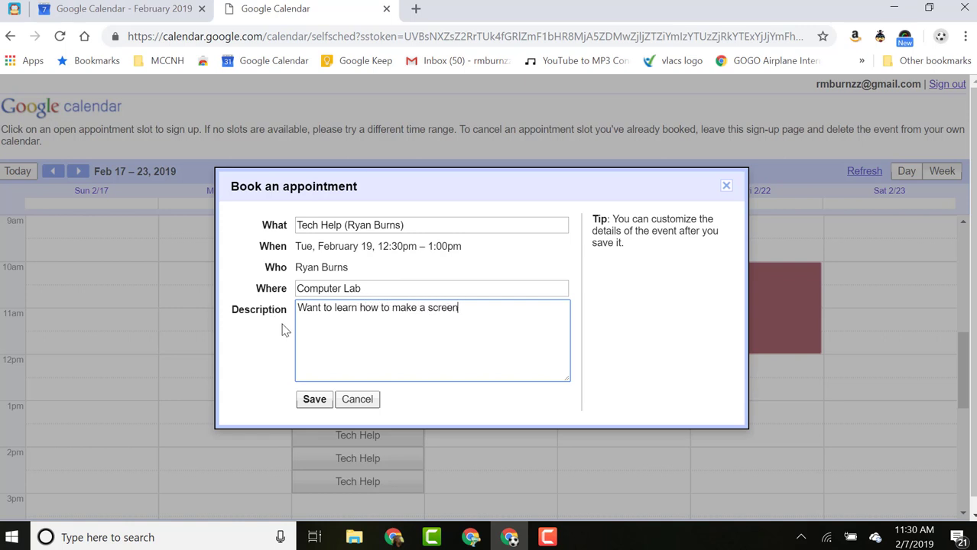
{"action": "type", "text": "cast."}
{"action": "left_click", "coordinate": [321, 405]}
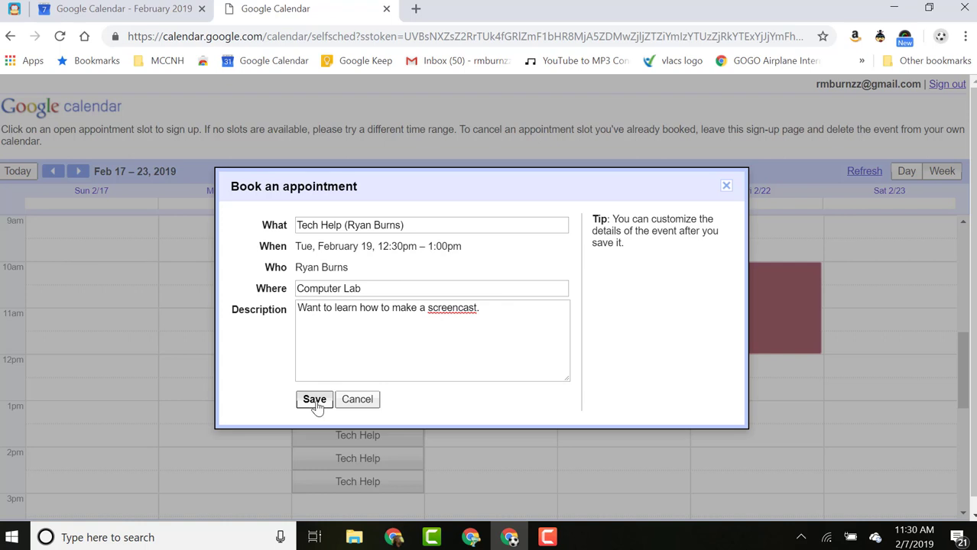
{"action": "left_click", "coordinate": [316, 405]}
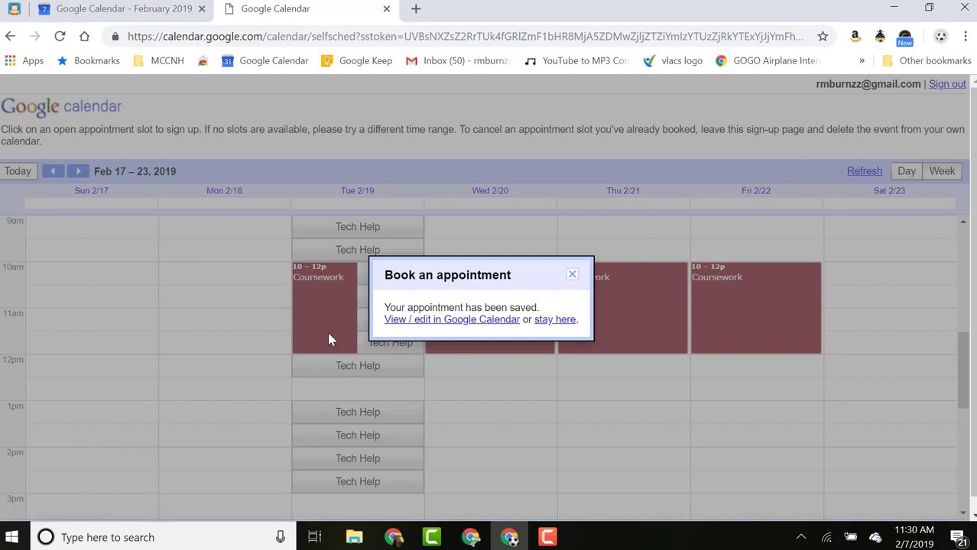
Return to the main calendar in week view and move to the week of Feb 17–23.
{"action": "left_click", "coordinate": [572, 274]}
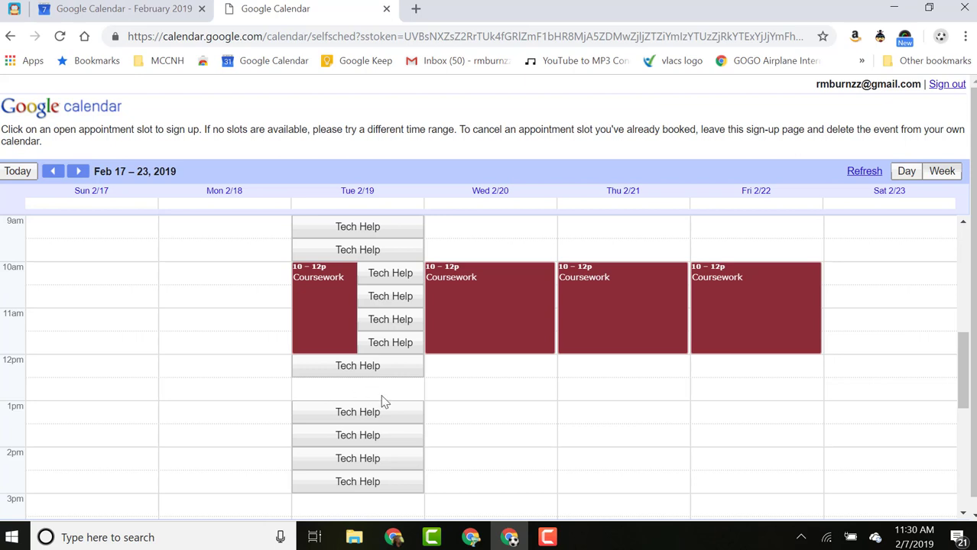
{"action": "left_click", "coordinate": [124, 9]}
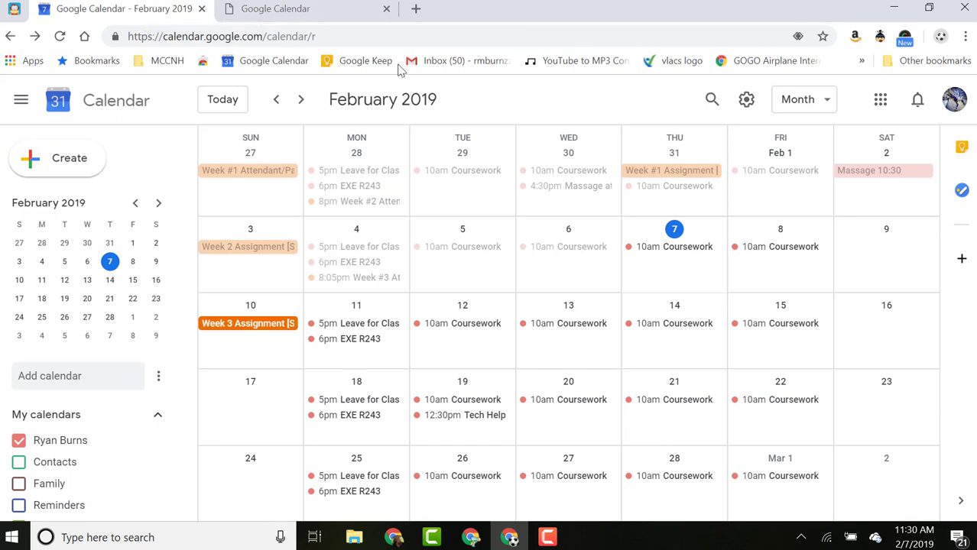
{"action": "left_click", "coordinate": [808, 104]}
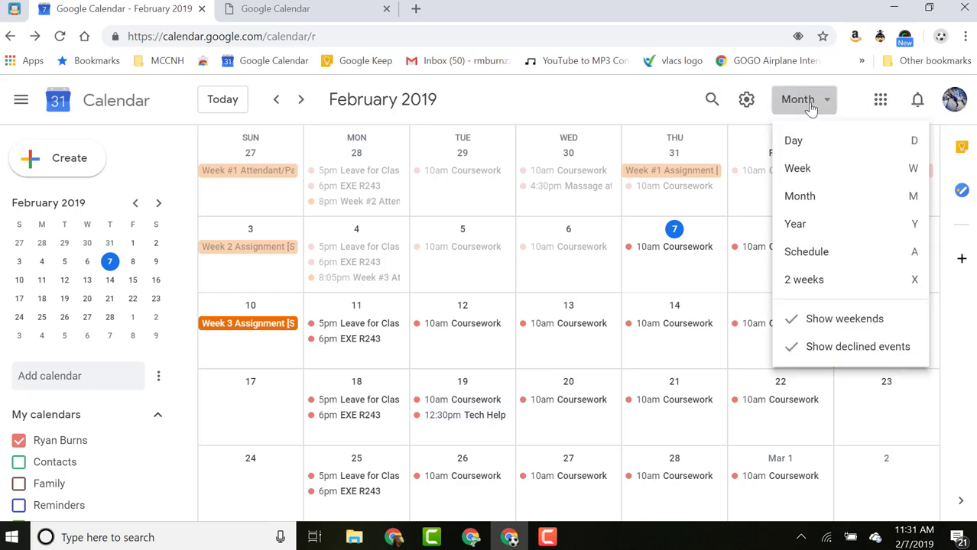
{"action": "left_click", "coordinate": [797, 173]}
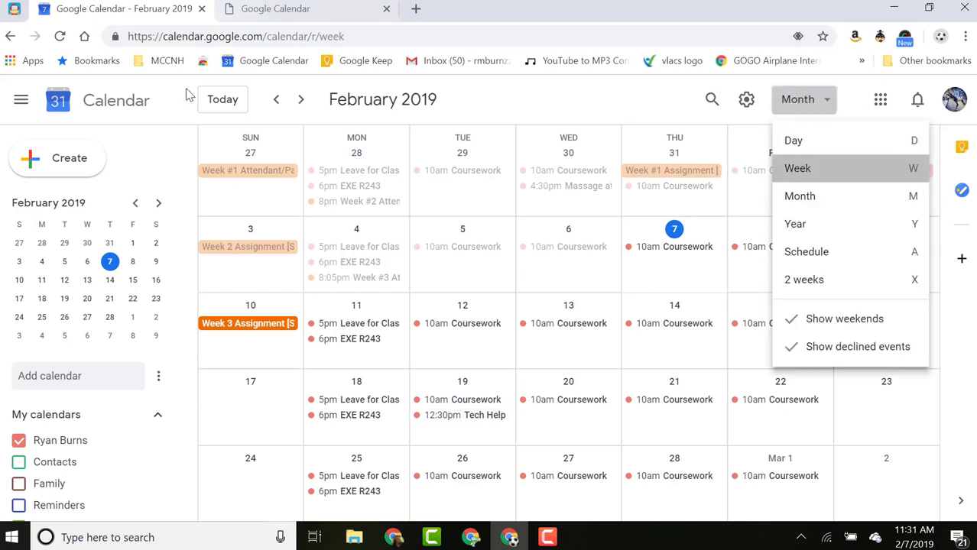
{"action": "left_click", "coordinate": [302, 100]}
{"action": "left_click", "coordinate": [303, 100]}
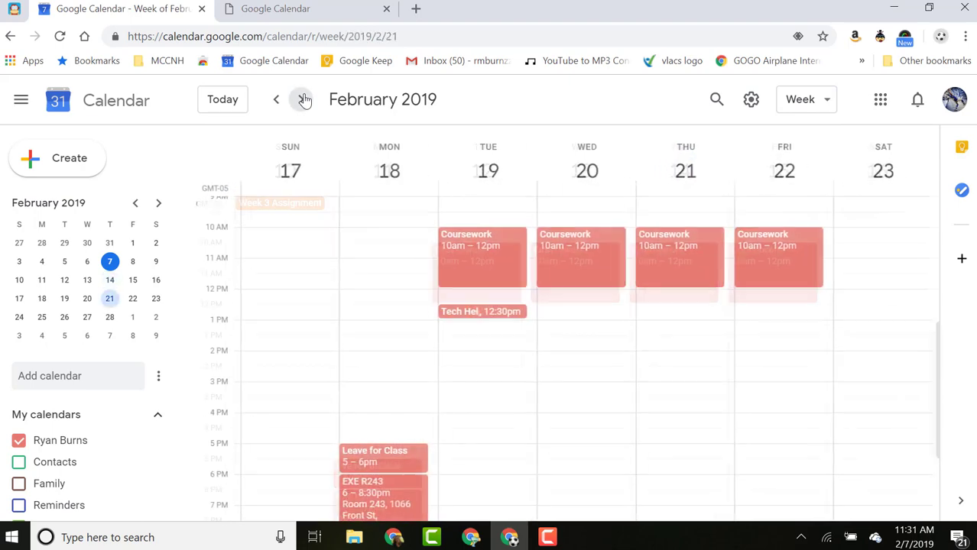
Open the booked Tech Help appointment, check its 'created from an appointment slot' note, and close it.
{"action": "left_click", "coordinate": [474, 318]}
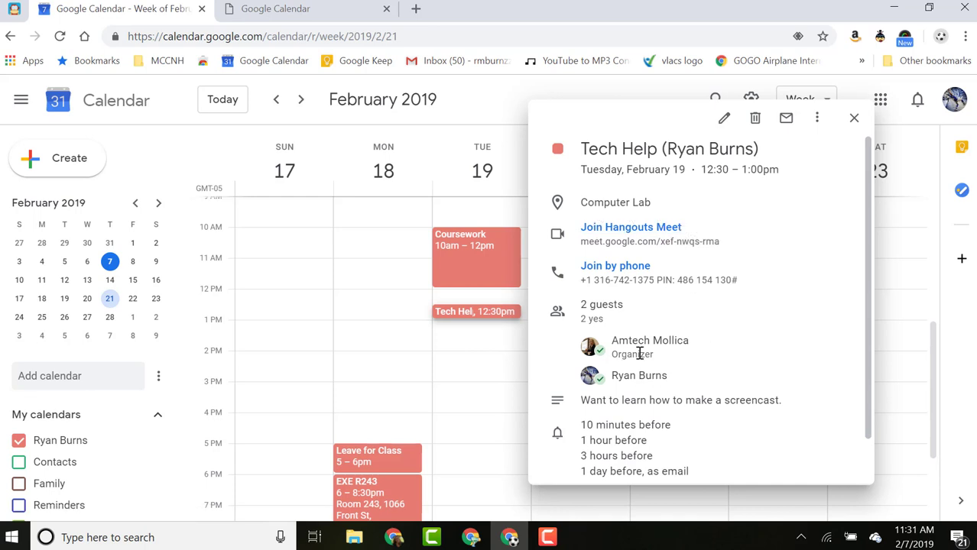
{"action": "mouse_move", "coordinate": [657, 345]}
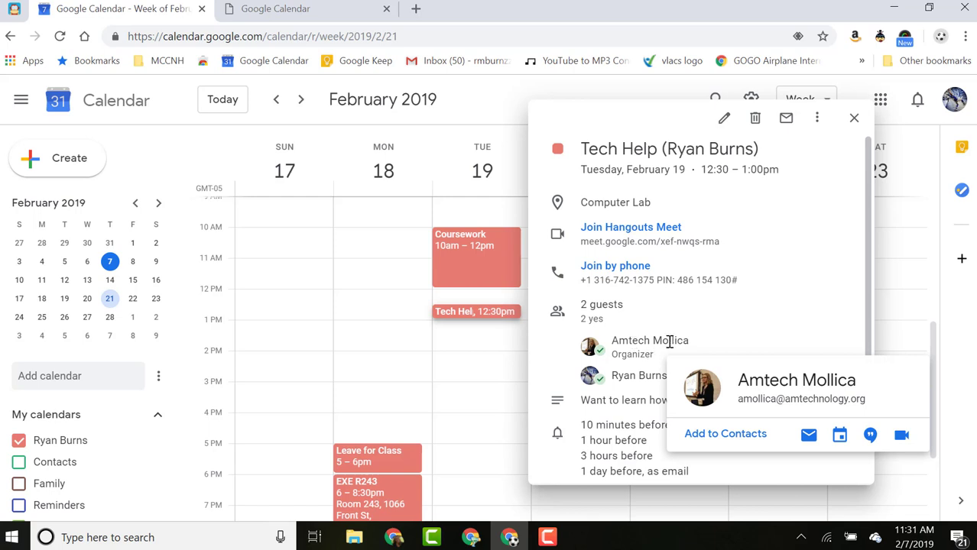
{"action": "left_click_drag", "start_coordinate": [707, 344], "coordinate": [599, 348]}
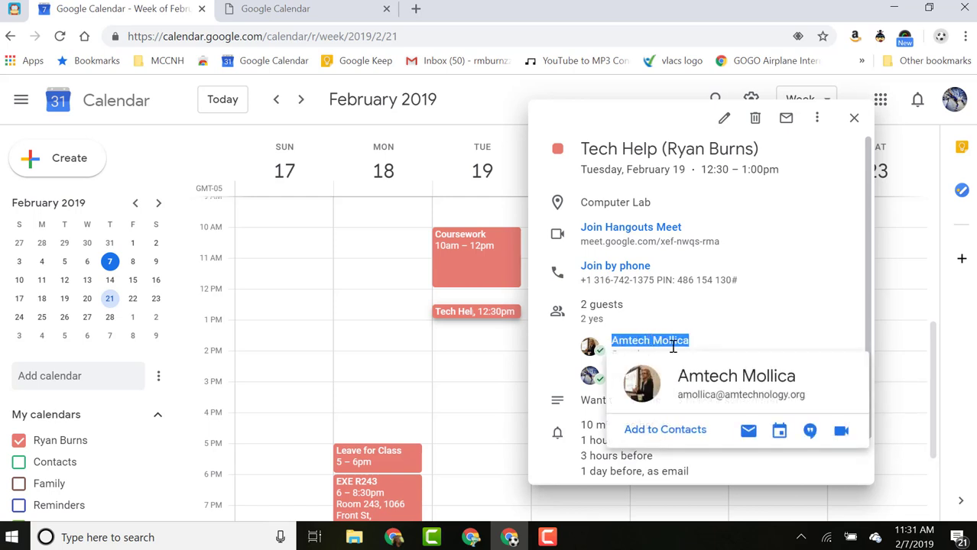
{"action": "left_click", "coordinate": [720, 336]}
{"action": "scroll", "coordinate": [619, 405], "scroll_direction": "down", "scroll_amount": 1}
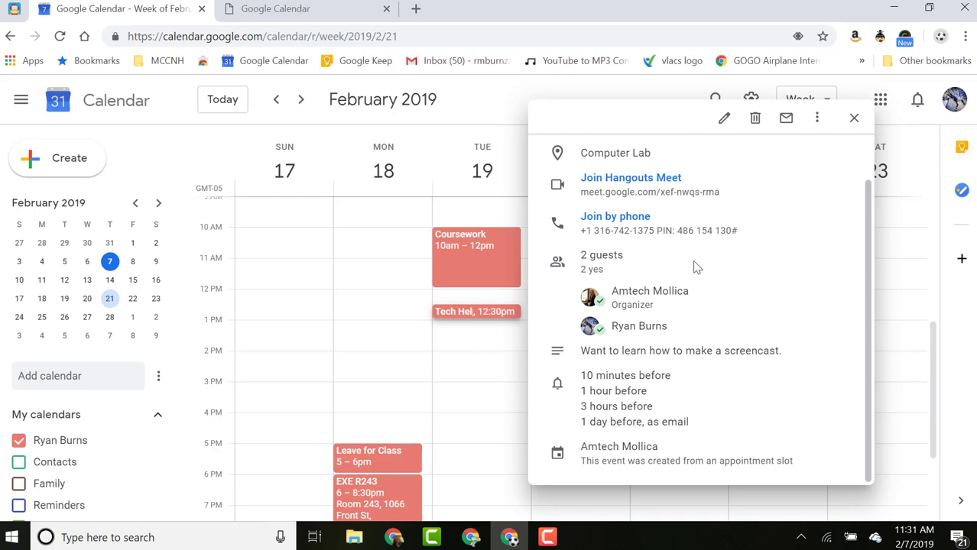
{"action": "left_click", "coordinate": [855, 120]}
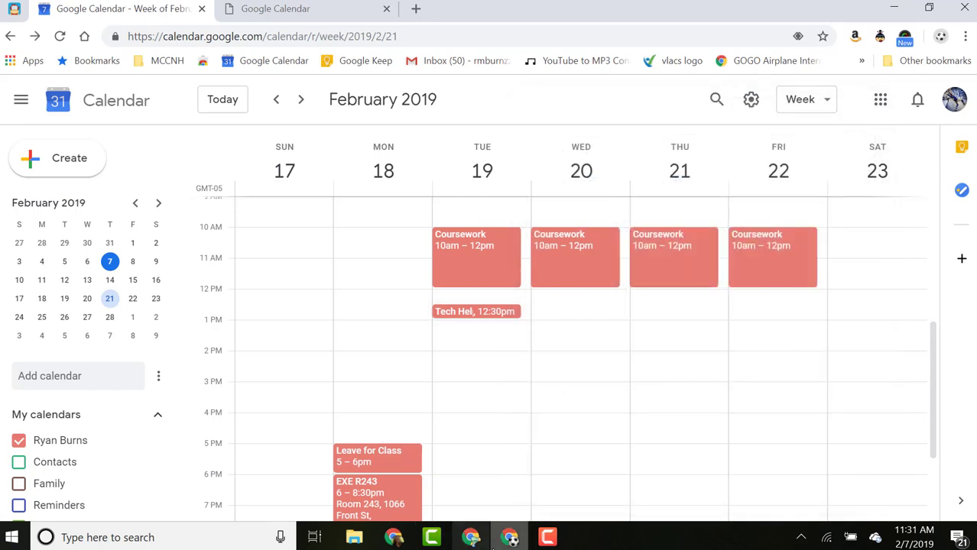
In the sign-up page window, go to Feb 17–23 and view the booked Tech Help appointment.
{"action": "mouse_move", "coordinate": [473, 539]}
{"action": "left_click", "coordinate": [527, 480]}
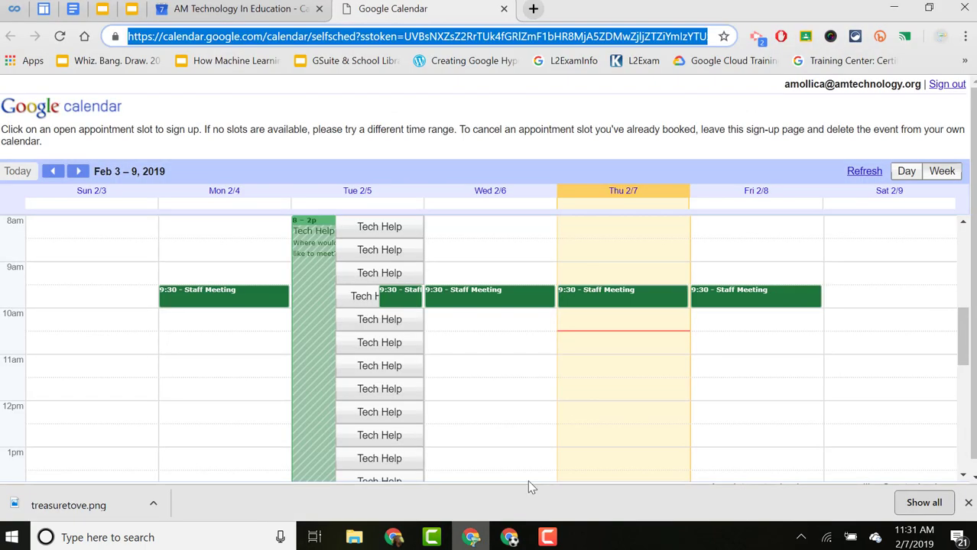
{"action": "left_click", "coordinate": [79, 172]}
{"action": "left_click", "coordinate": [79, 172]}
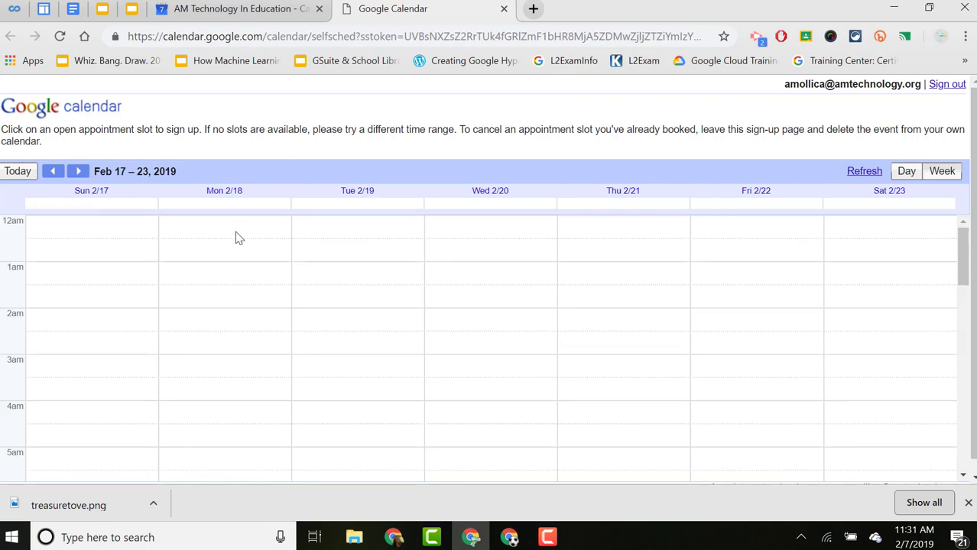
{"action": "scroll", "coordinate": [233, 232], "scroll_direction": "down", "scroll_amount": 6}
{"action": "scroll", "coordinate": [374, 279], "scroll_direction": "up", "scroll_amount": 3}
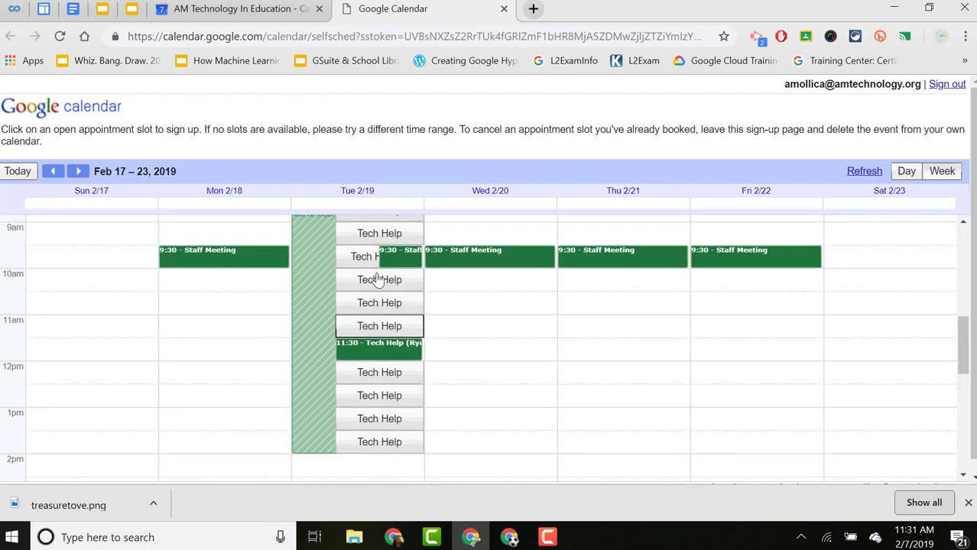
{"action": "scroll", "coordinate": [370, 288], "scroll_direction": "down", "scroll_amount": 2}
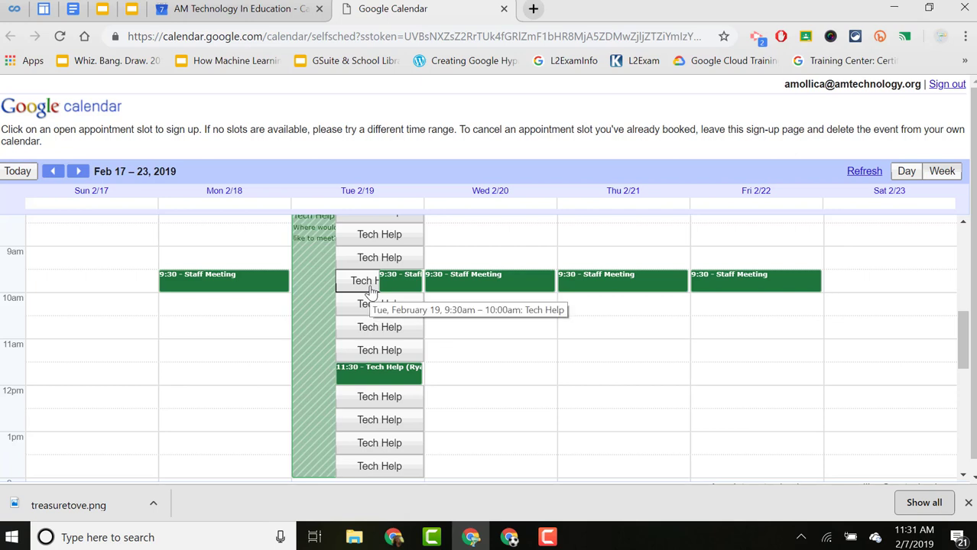
{"action": "left_click", "coordinate": [366, 376]}
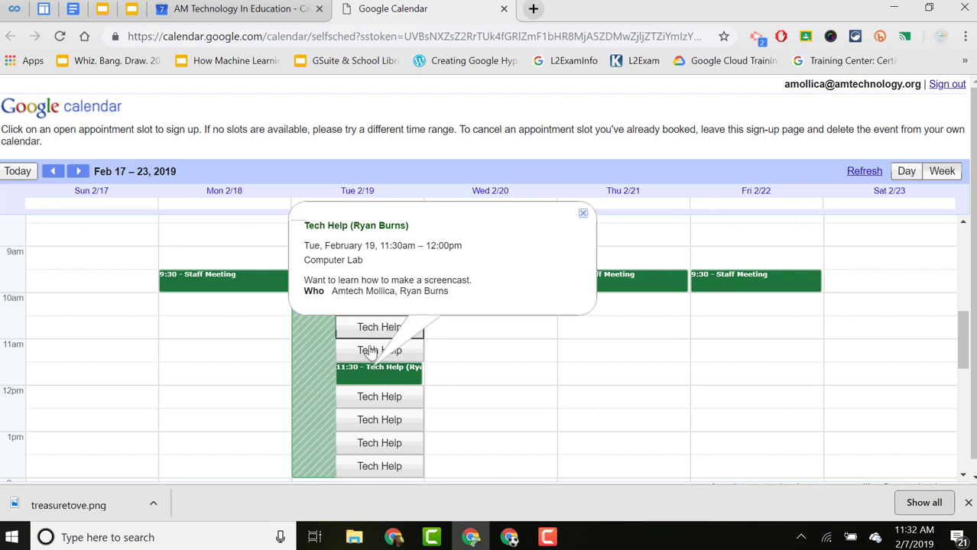
Copy the sign-up page address and open a browser window for another Chrome profile.
{"action": "left_click", "coordinate": [406, 38]}
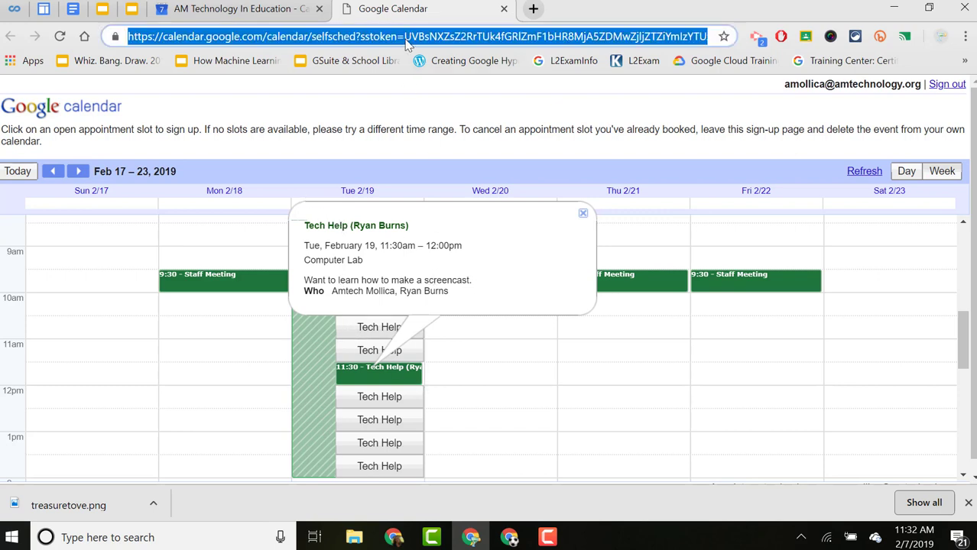
{"action": "right_click", "coordinate": [406, 39]}
{"action": "left_click", "coordinate": [434, 125]}
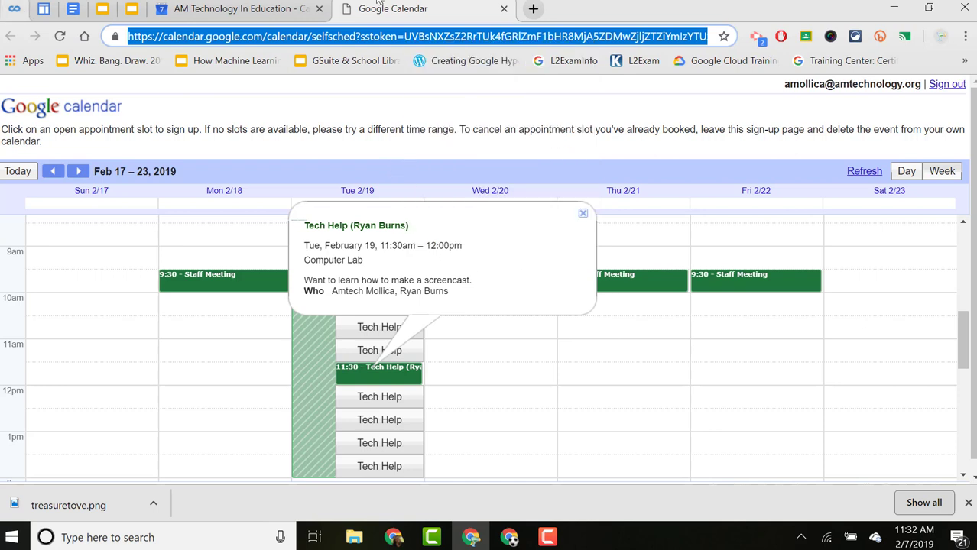
{"action": "left_click", "coordinate": [940, 39]}
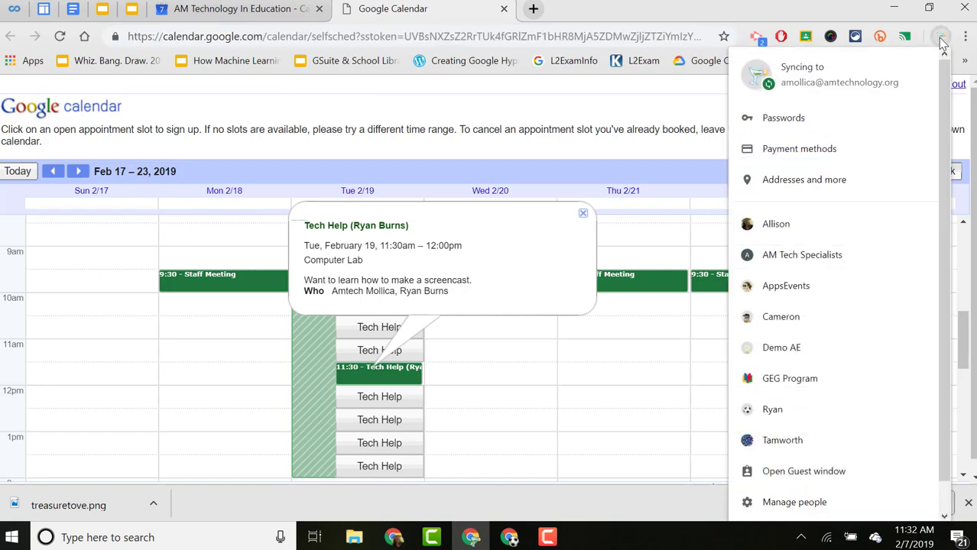
{"action": "left_click", "coordinate": [819, 441]}
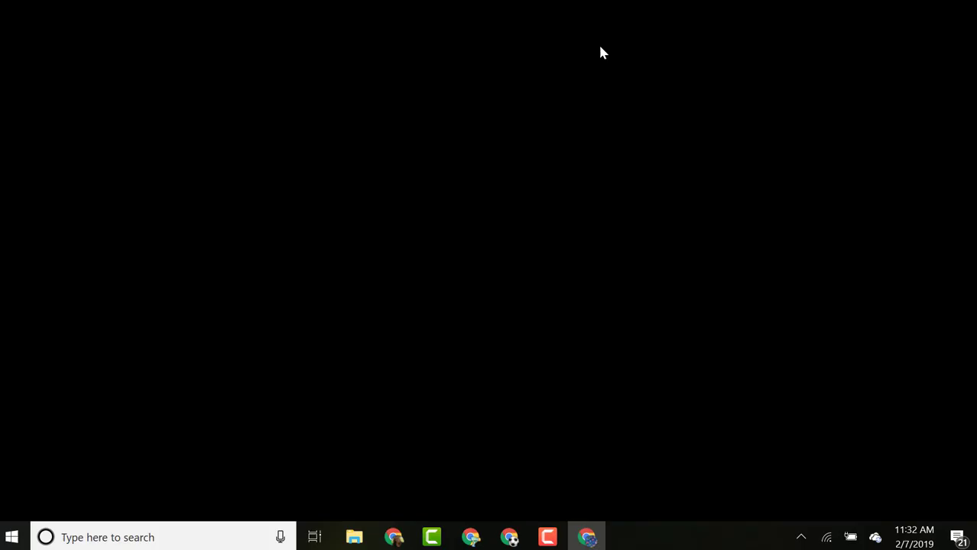
Load the copied sign-up URL in the new profile and advance to Feb 17–23.
{"action": "left_click", "coordinate": [438, 35]}
{"action": "key", "text": "ctrl+v"}
{"action": "key", "text": "Return"}
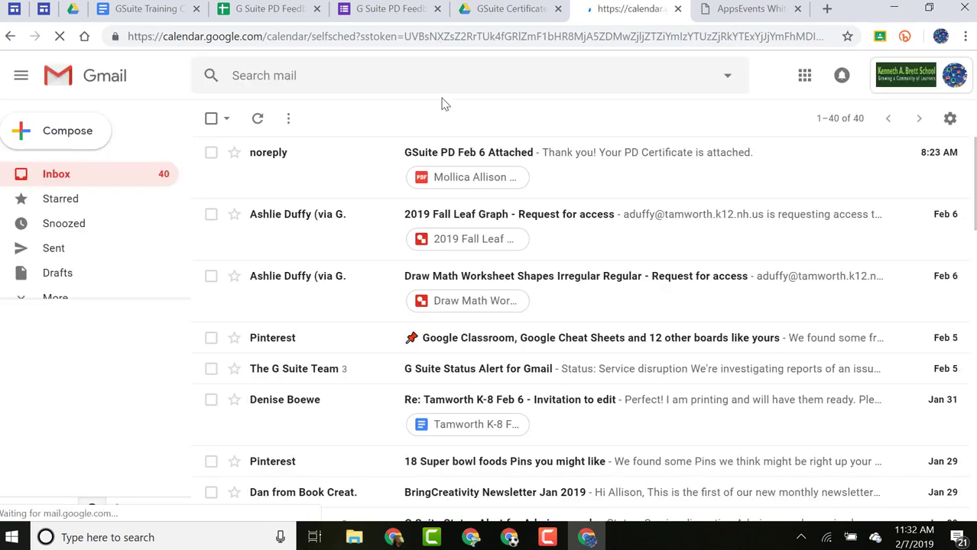
{"action": "scroll", "coordinate": [406, 284], "scroll_direction": "up", "scroll_amount": 1}
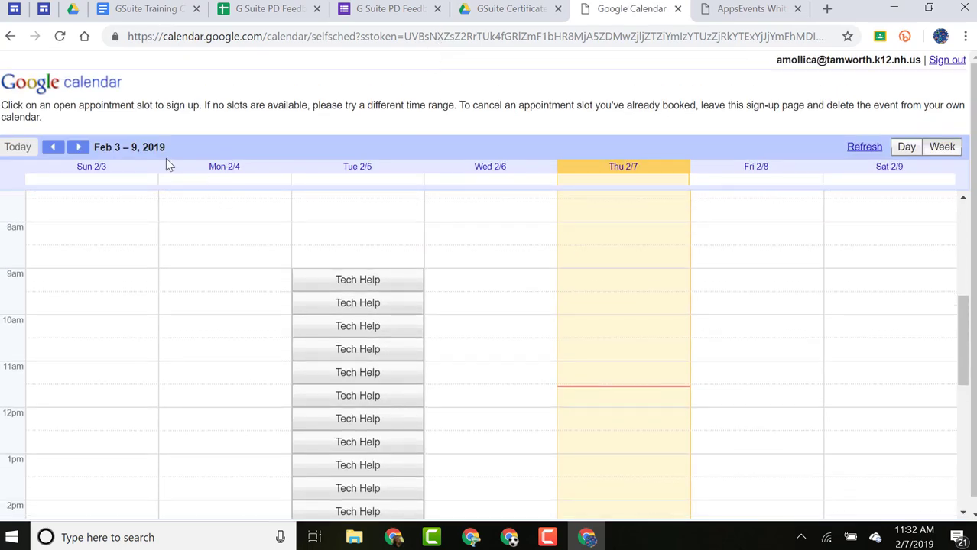
{"action": "left_click", "coordinate": [80, 148]}
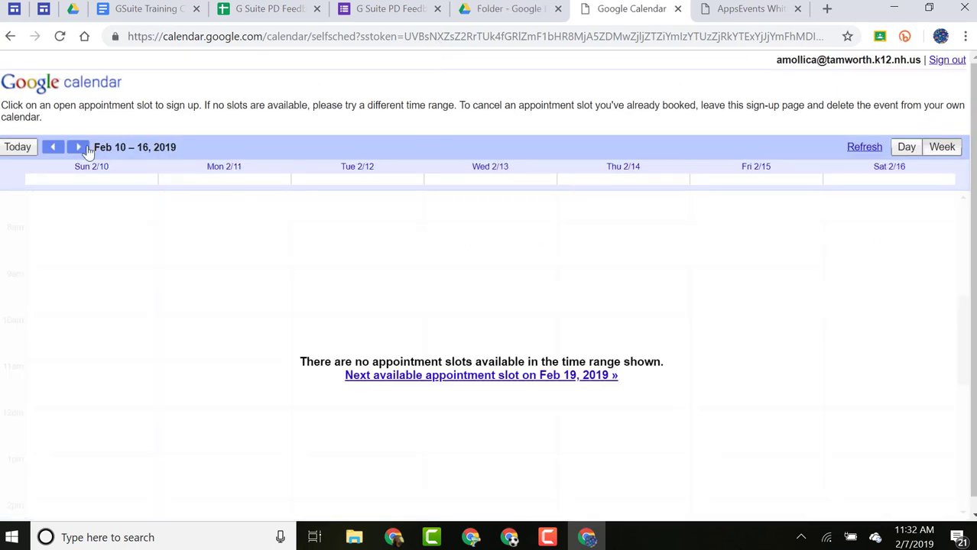
{"action": "left_click", "coordinate": [79, 148]}
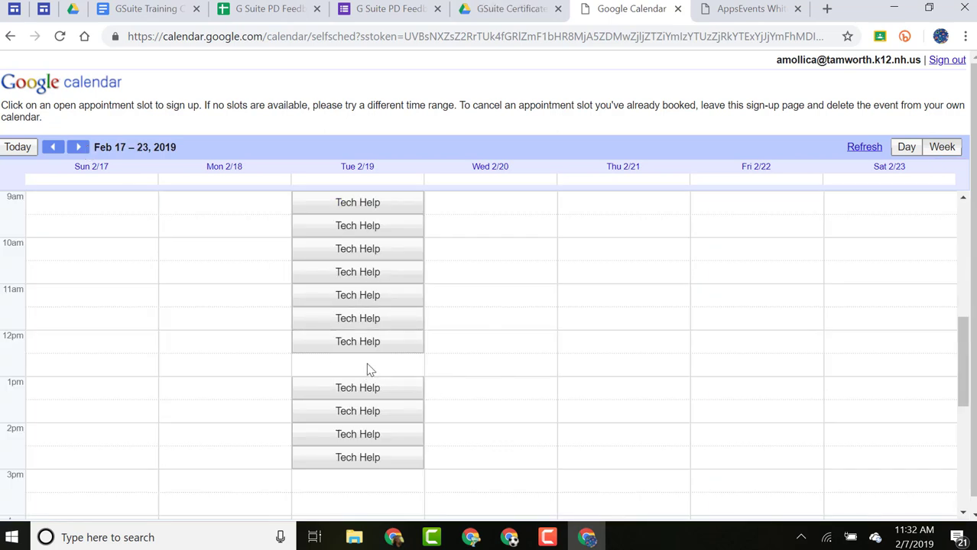
{"action": "scroll", "coordinate": [366, 370], "scroll_direction": "up", "scroll_amount": 2}
{"action": "scroll", "coordinate": [370, 369], "scroll_direction": "down", "scroll_amount": 2}
Check the 12:30 Tech Help event in another window, then return to the second account's sign-up page.
{"action": "left_click", "coordinate": [471, 537]}
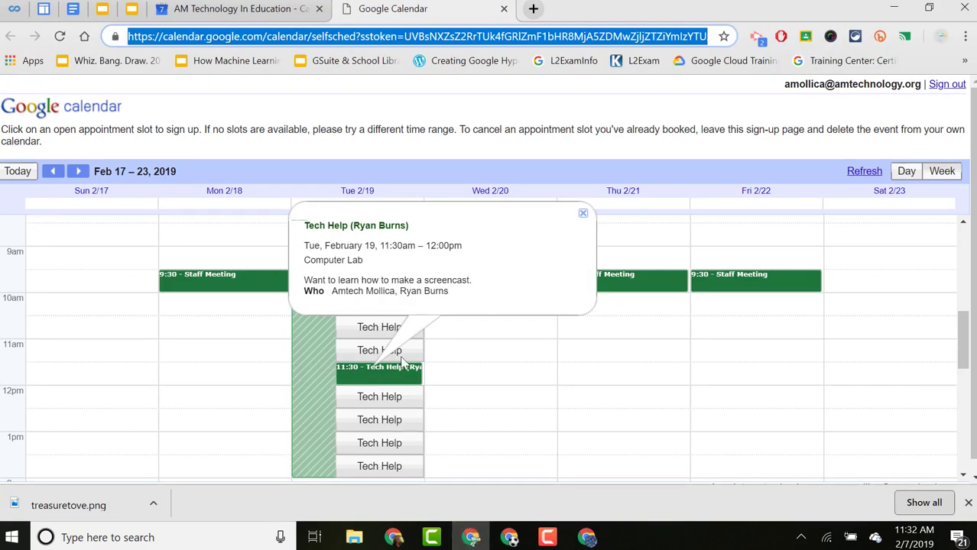
{"action": "left_click", "coordinate": [512, 538]}
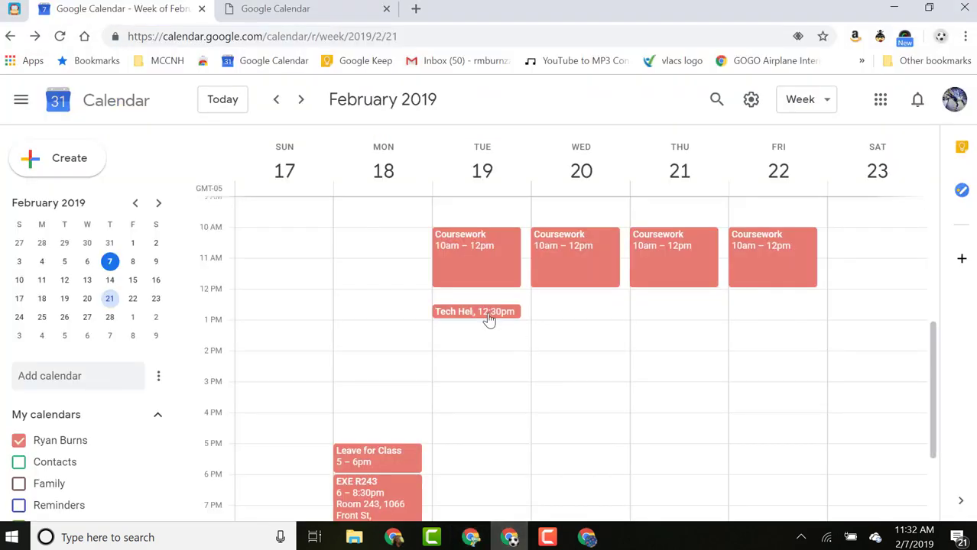
{"action": "left_click", "coordinate": [489, 318]}
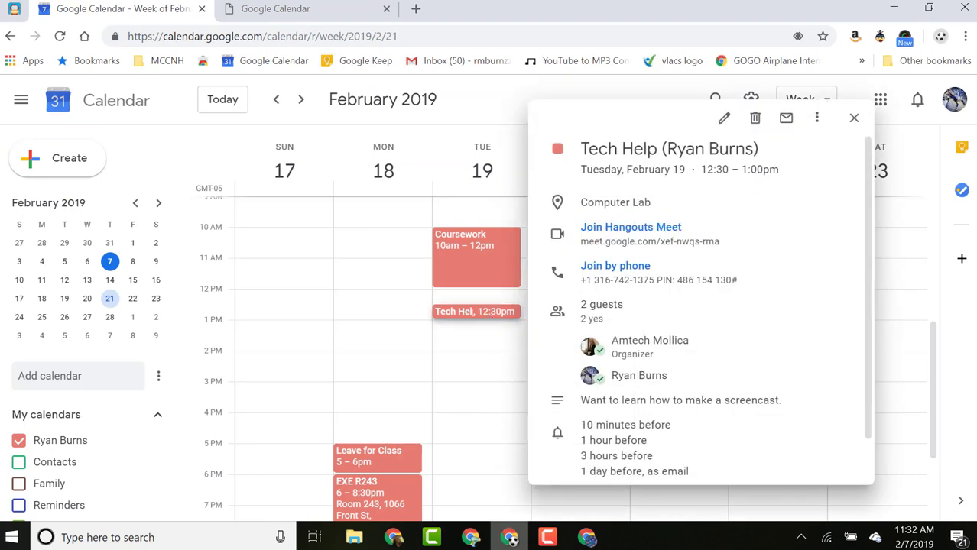
{"action": "left_click", "coordinate": [587, 540]}
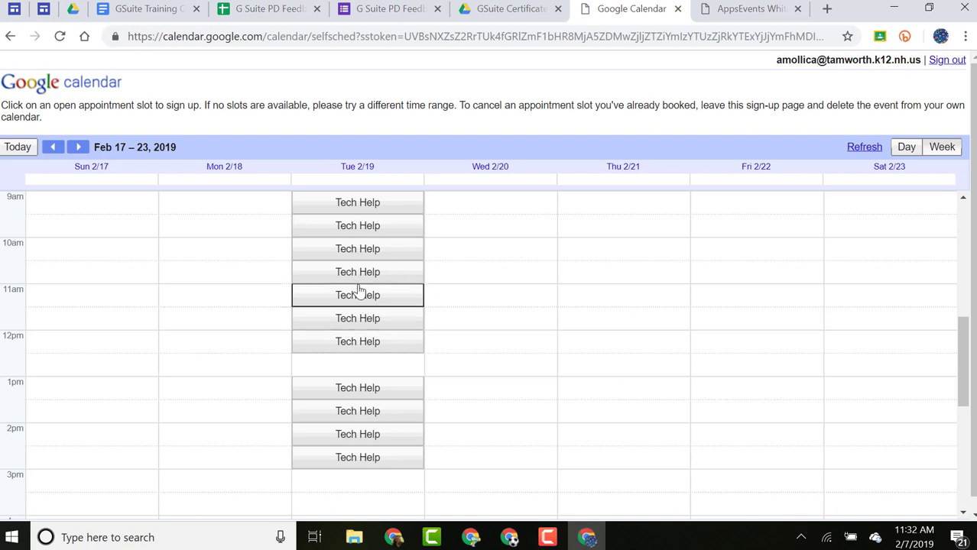
Preview booking the 11am Tech Help slot, then close the organizer's sign-up tab and event details.
{"action": "left_click", "coordinate": [335, 294]}
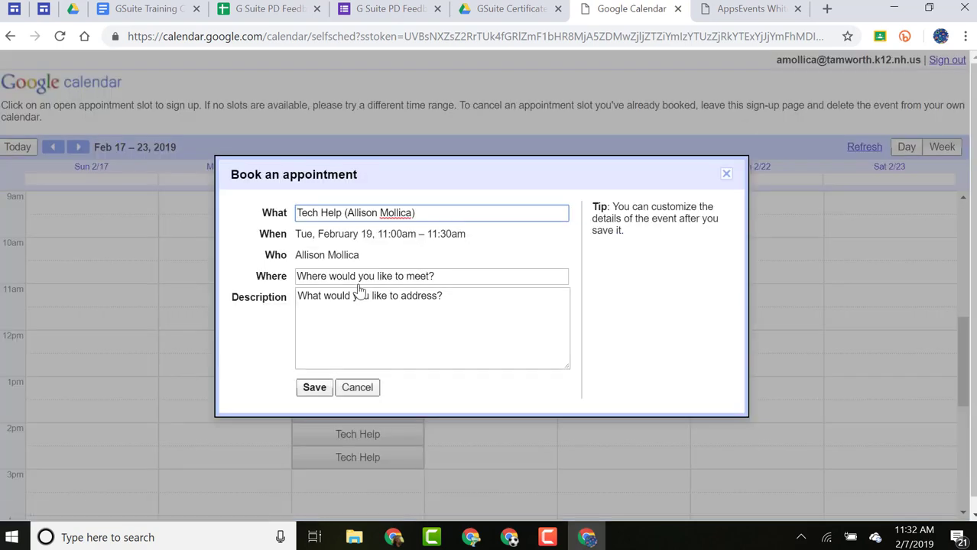
{"action": "left_click", "coordinate": [471, 537]}
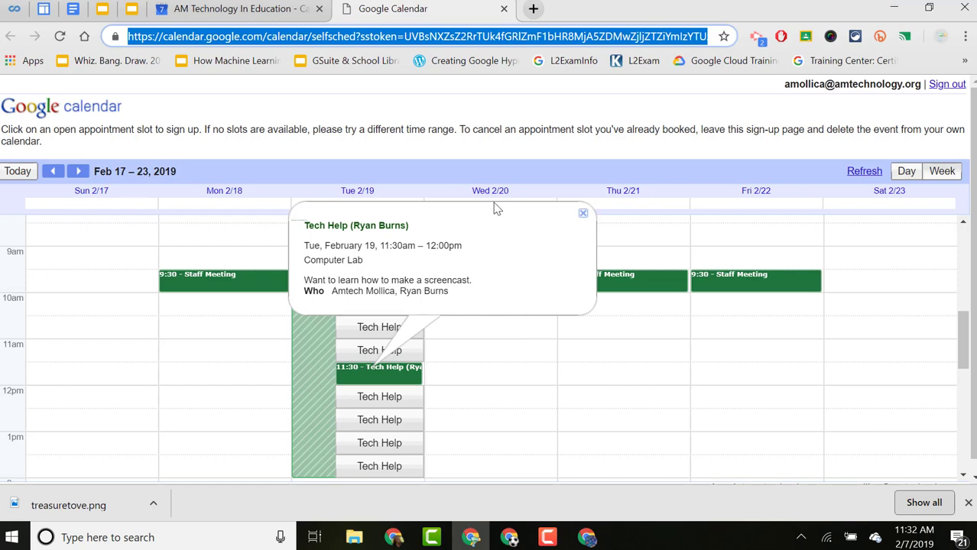
{"action": "left_click", "coordinate": [504, 9]}
{"action": "left_click", "coordinate": [841, 119]}
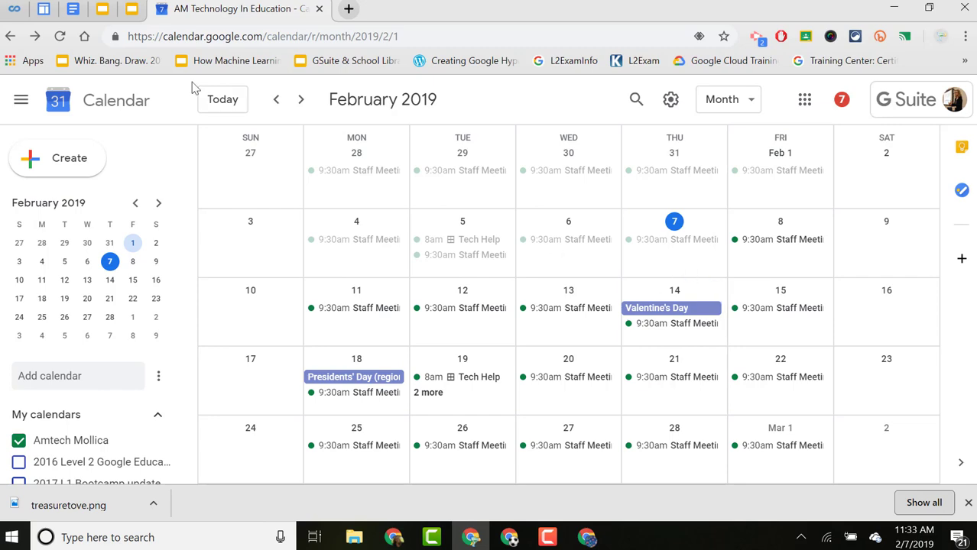
Save an untitled event on Thursday, March 7, then show the Feb 24–Mar 2 week view.
{"action": "left_click", "coordinate": [302, 101]}
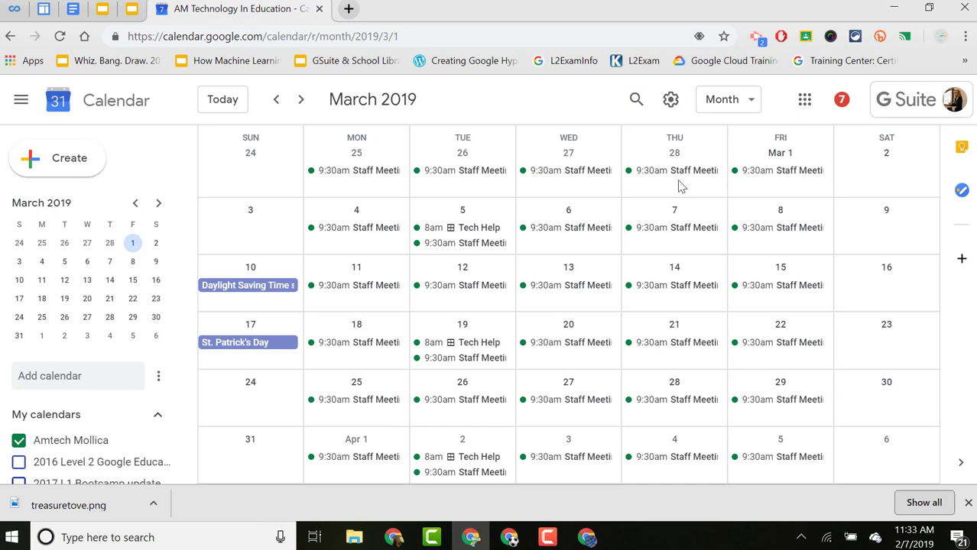
{"action": "left_click", "coordinate": [688, 248]}
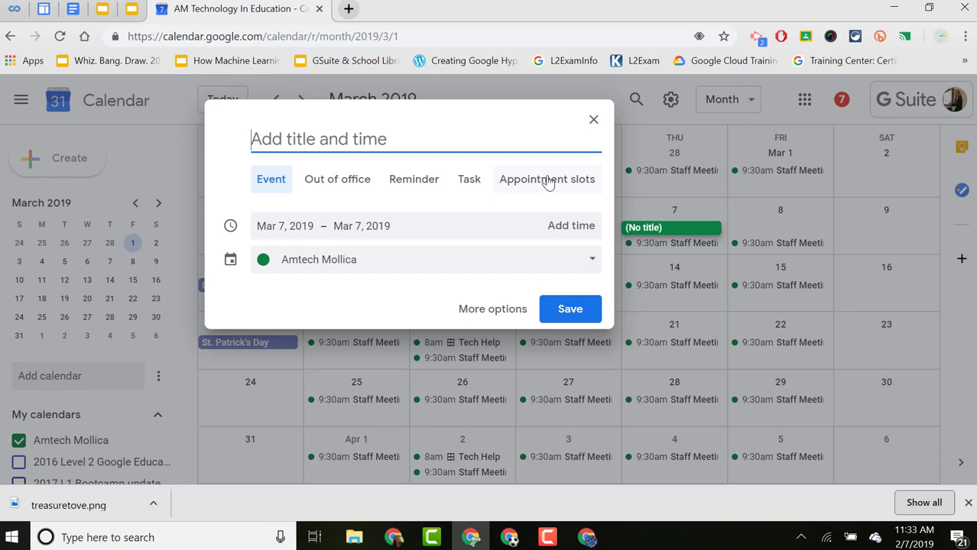
{"action": "left_click", "coordinate": [574, 313]}
{"action": "left_click", "coordinate": [743, 103]}
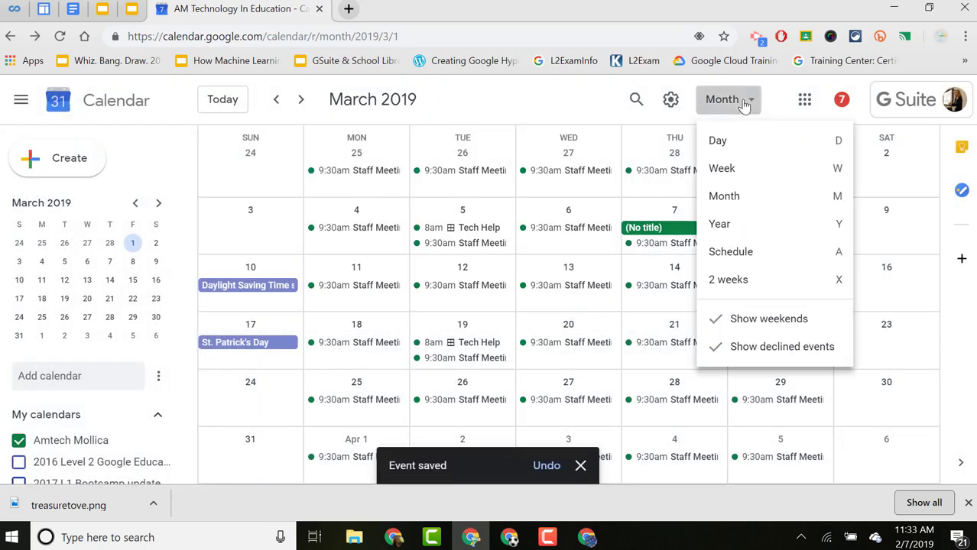
{"action": "left_click", "coordinate": [731, 173]}
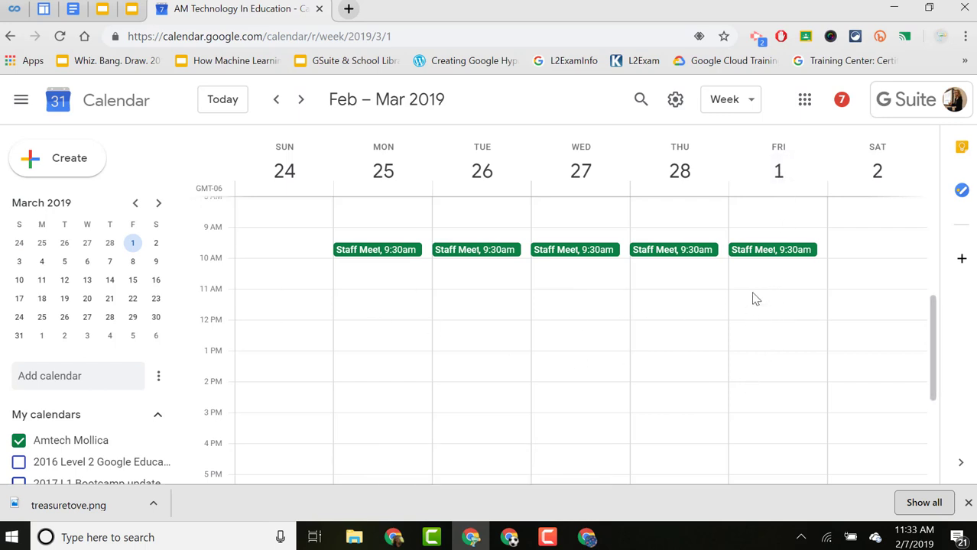
Create a GSuite 101 block on Friday, March 1 as 11am–1pm appointment slots of 15 minutes.
{"action": "left_click_drag", "start_coordinate": [754, 299], "coordinate": [763, 376]}
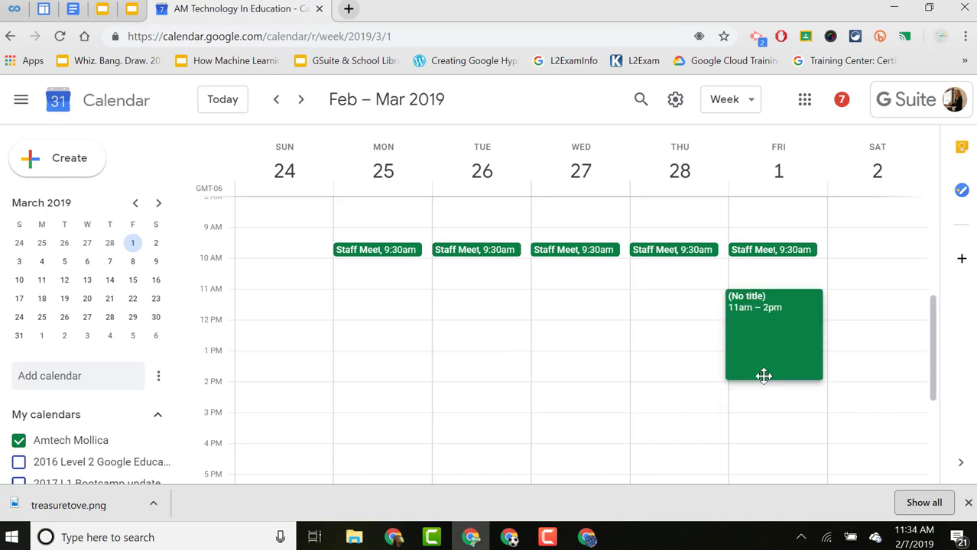
{"action": "left_click_drag", "start_coordinate": [763, 375], "coordinate": [764, 375]}
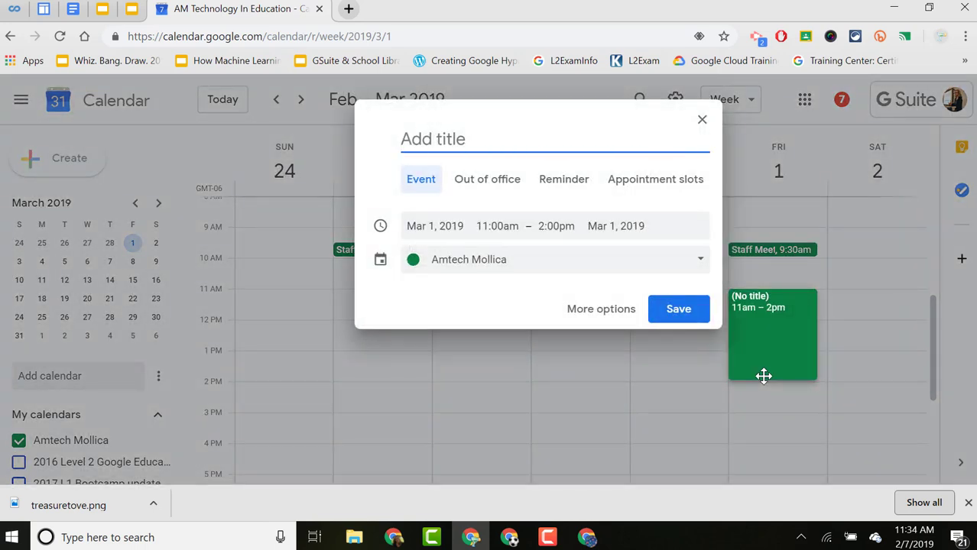
{"action": "type", "text": "GS"}
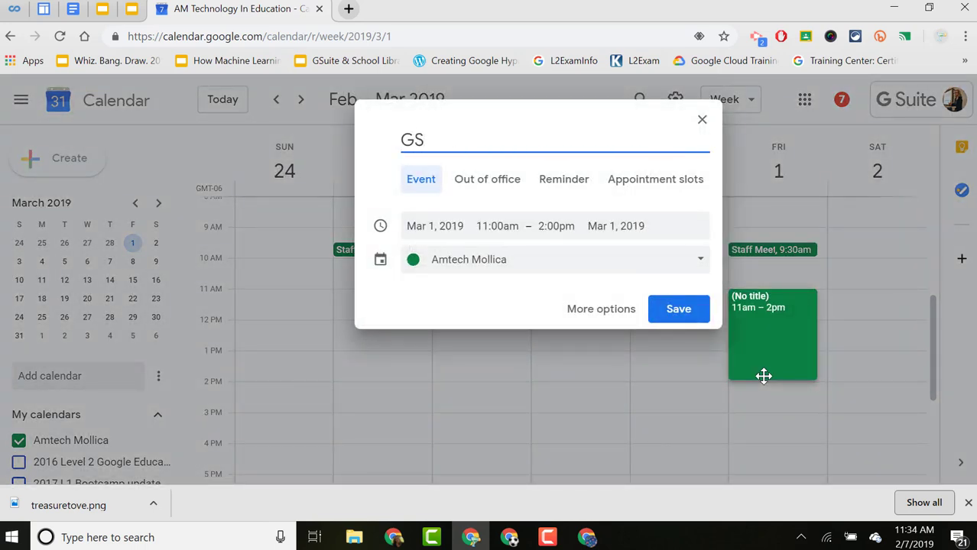
{"action": "type", "text": "uite 101"}
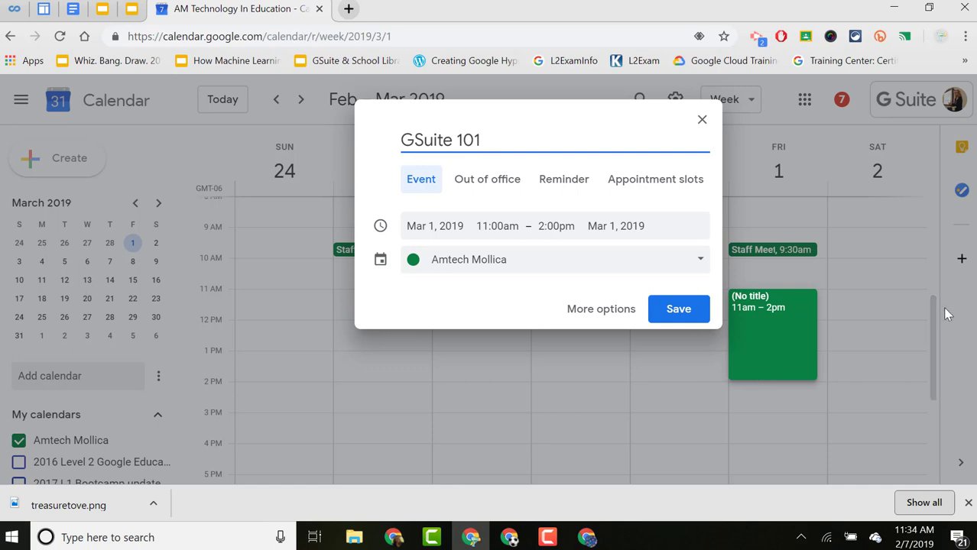
{"action": "left_click", "coordinate": [656, 182]}
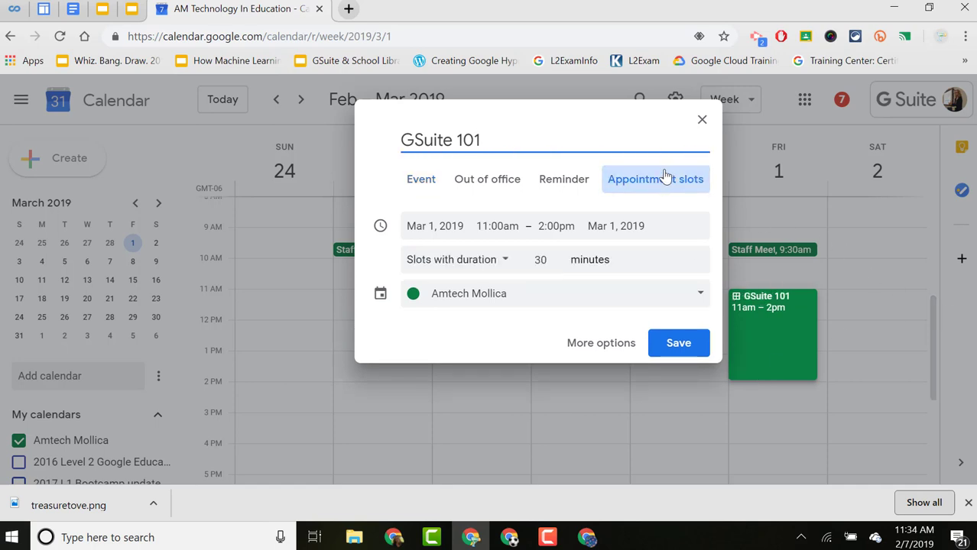
{"action": "left_click", "coordinate": [555, 226]}
{"action": "left_click", "coordinate": [555, 259]}
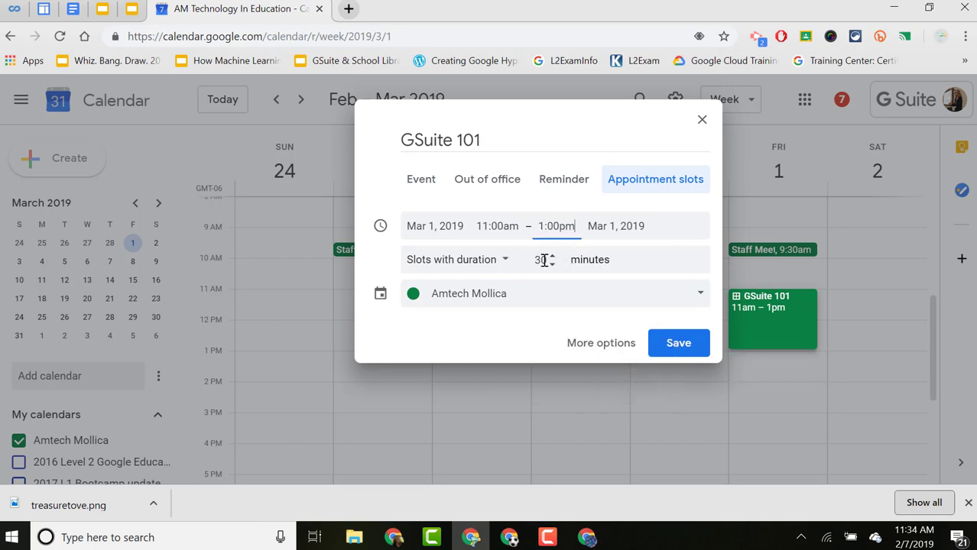
{"action": "left_click", "coordinate": [543, 259]}
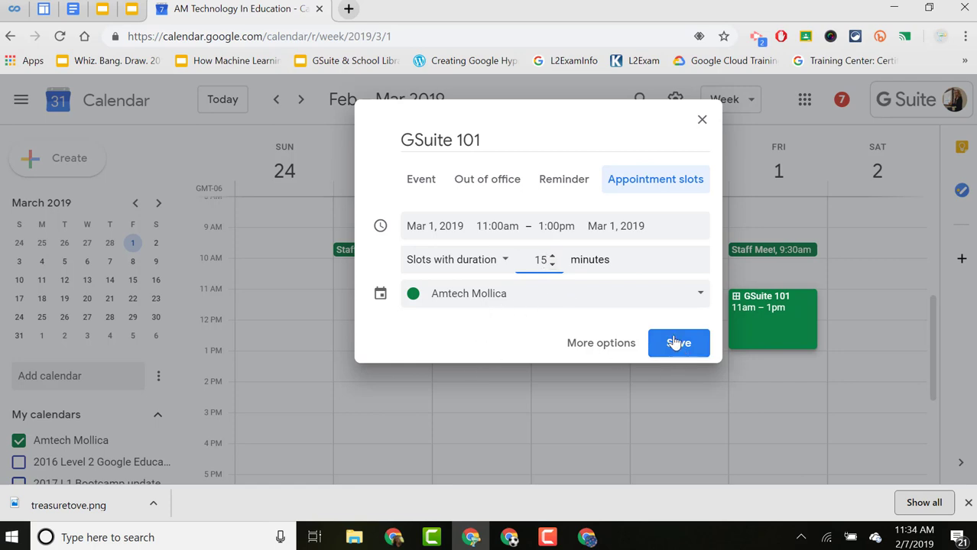
{"action": "left_click", "coordinate": [607, 344]}
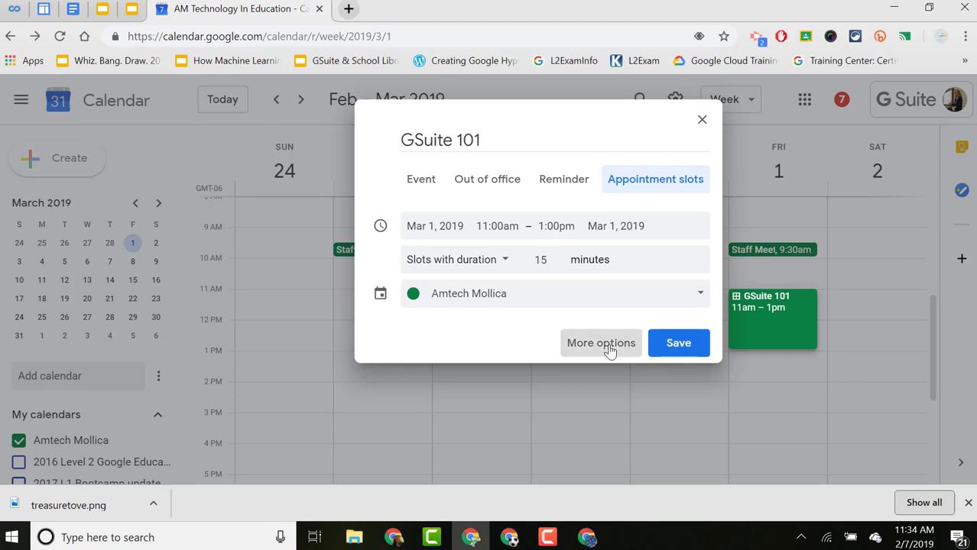
Give the GSuite 101 slots location 'Computer Lab at MLES' and a 15-minute-appointments description, then save.
{"action": "left_click", "coordinate": [177, 280]}
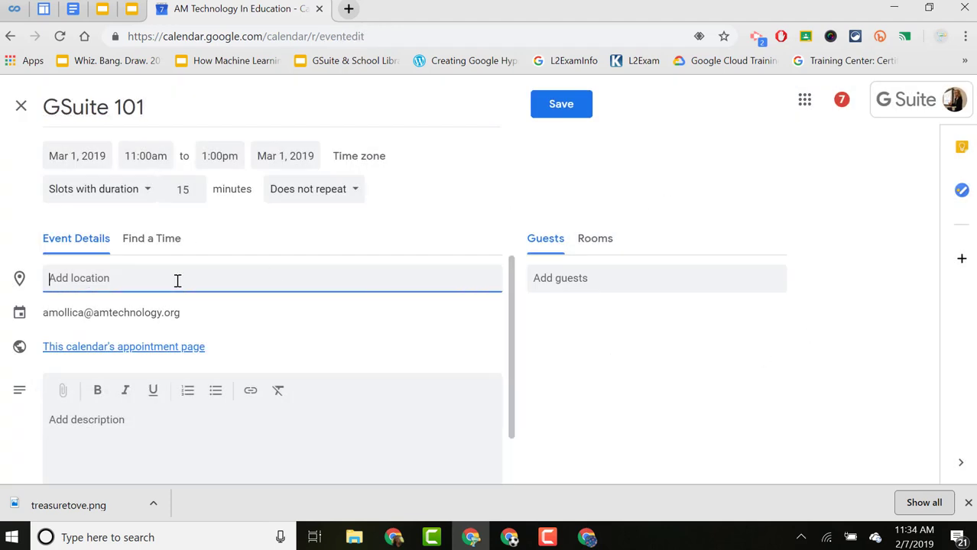
{"action": "type", "text": "Computer "}
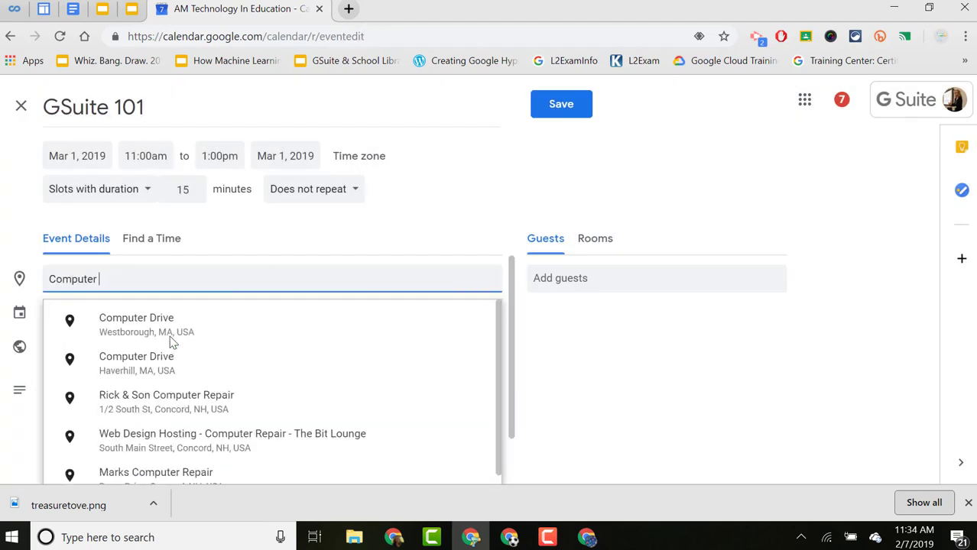
{"action": "type", "text": "Lab at MLES"}
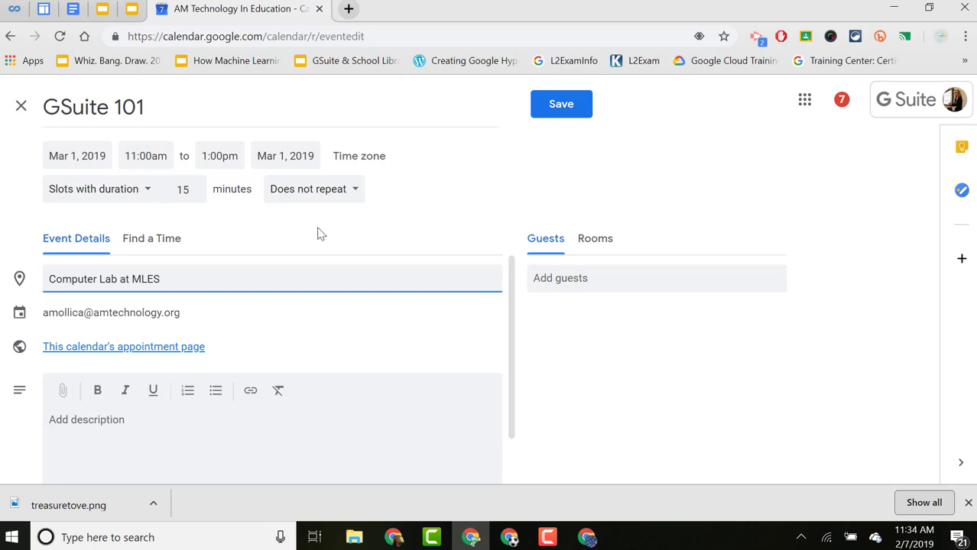
{"action": "left_click", "coordinate": [124, 439]}
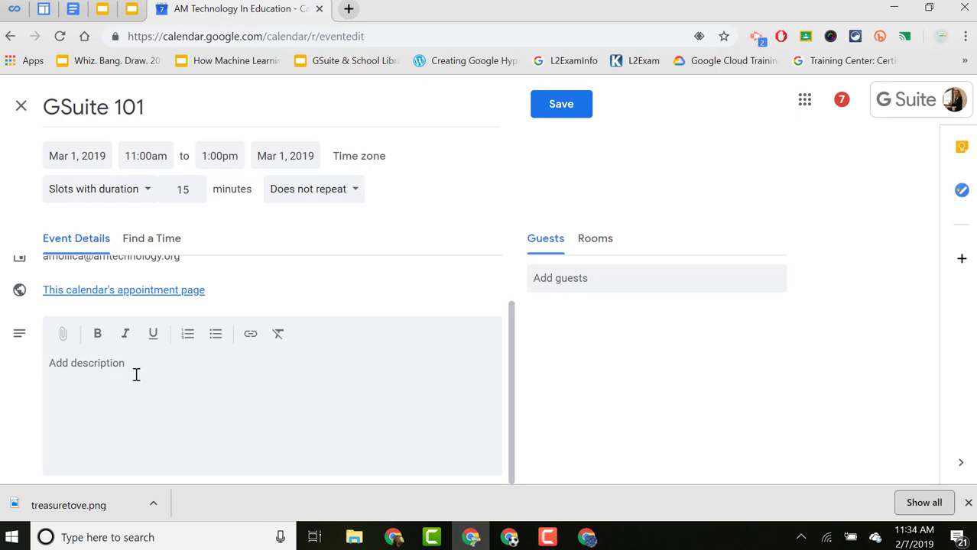
{"action": "type", "text": "These are 15 minute ab"}
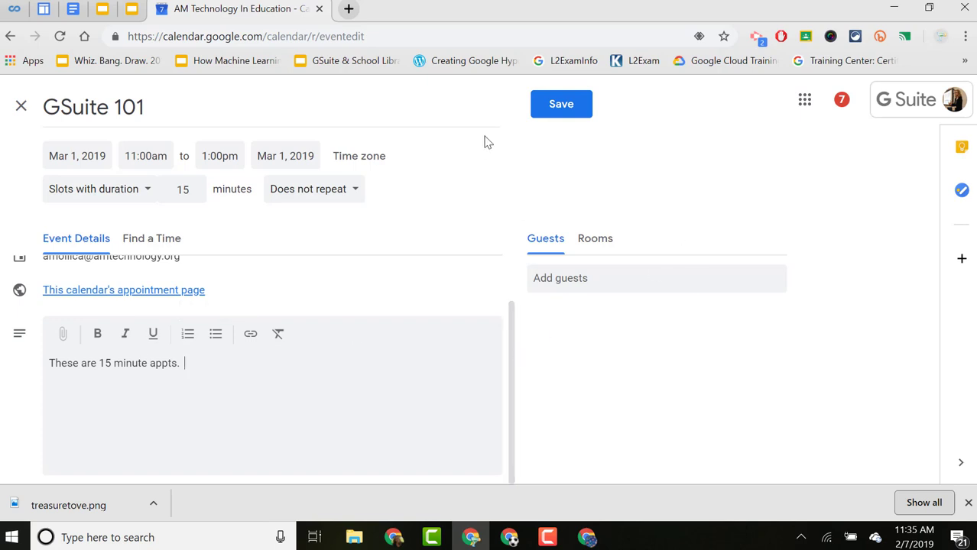
{"action": "left_click", "coordinate": [562, 114]}
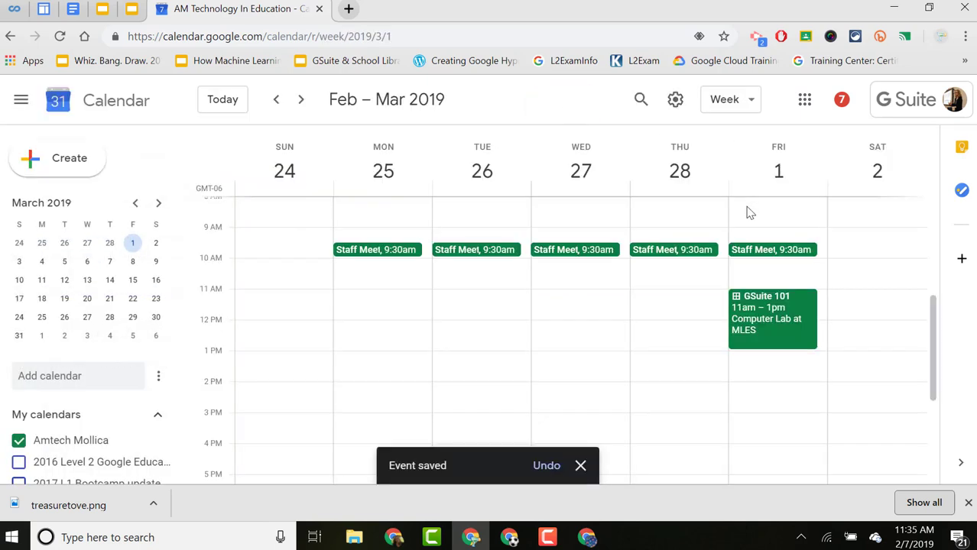
From the GSuite 101 event, open its appointment page and browse to the Feb 24 – Mar 2 week.
{"action": "left_click", "coordinate": [768, 323]}
{"action": "left_click", "coordinate": [558, 222]}
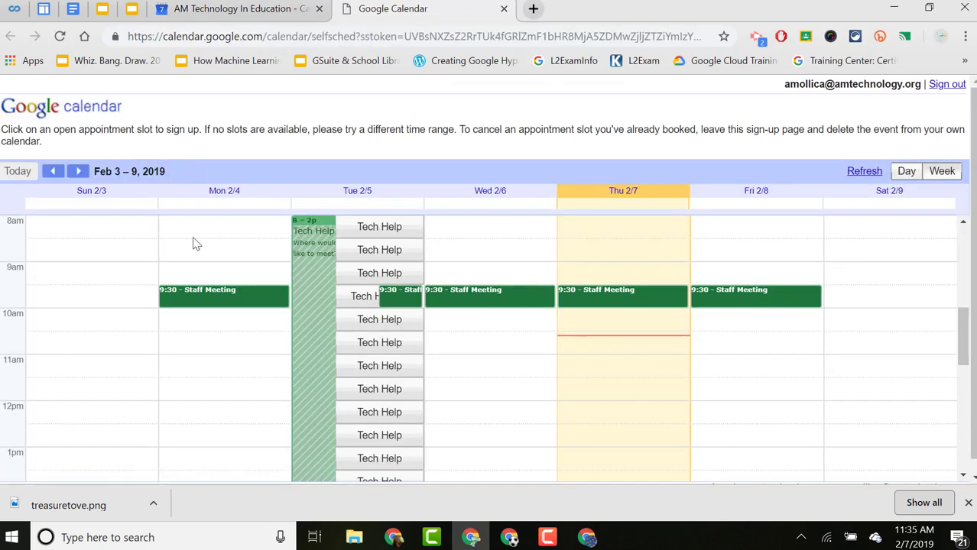
{"action": "left_click", "coordinate": [79, 173]}
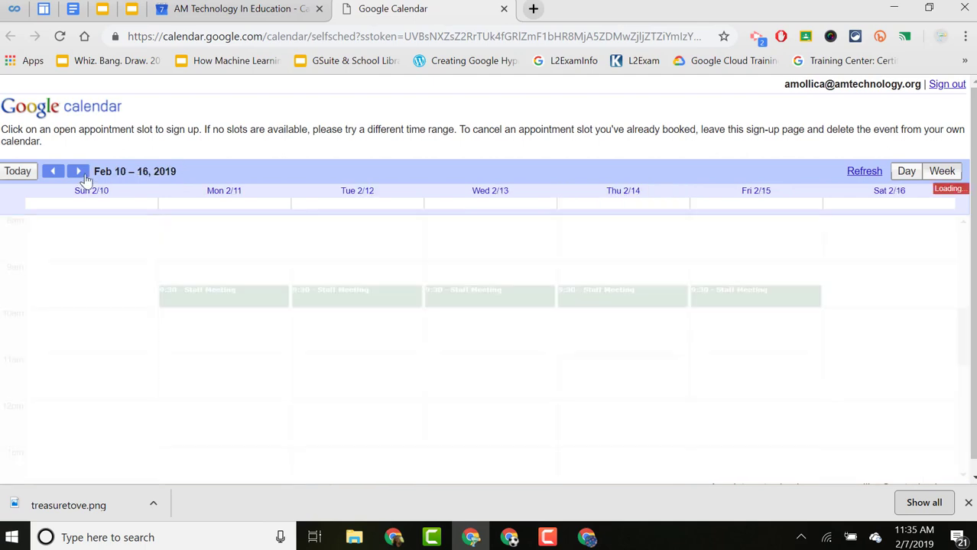
{"action": "left_click", "coordinate": [79, 172]}
{"action": "left_click", "coordinate": [79, 172]}
{"action": "left_click", "coordinate": [78, 172]}
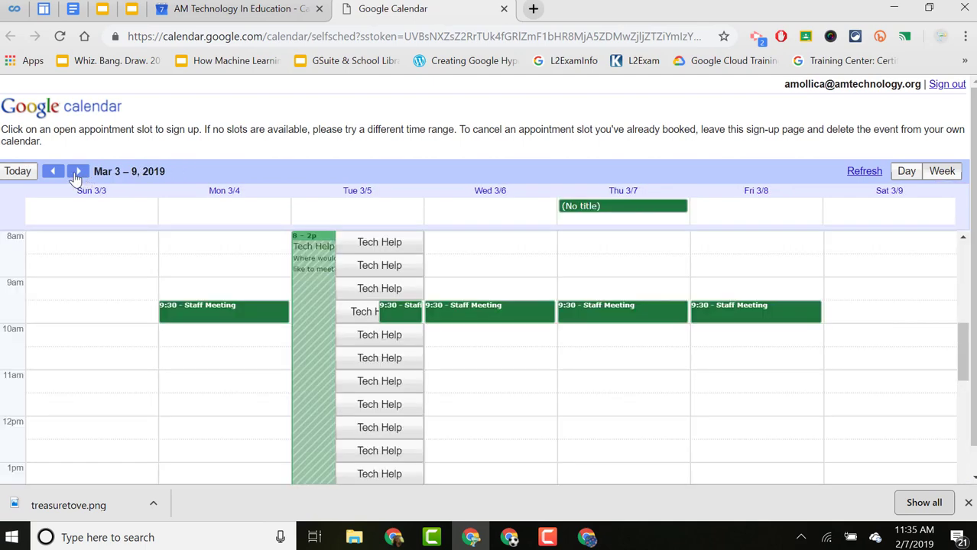
{"action": "left_click", "coordinate": [78, 173]}
{"action": "left_click", "coordinate": [78, 172]}
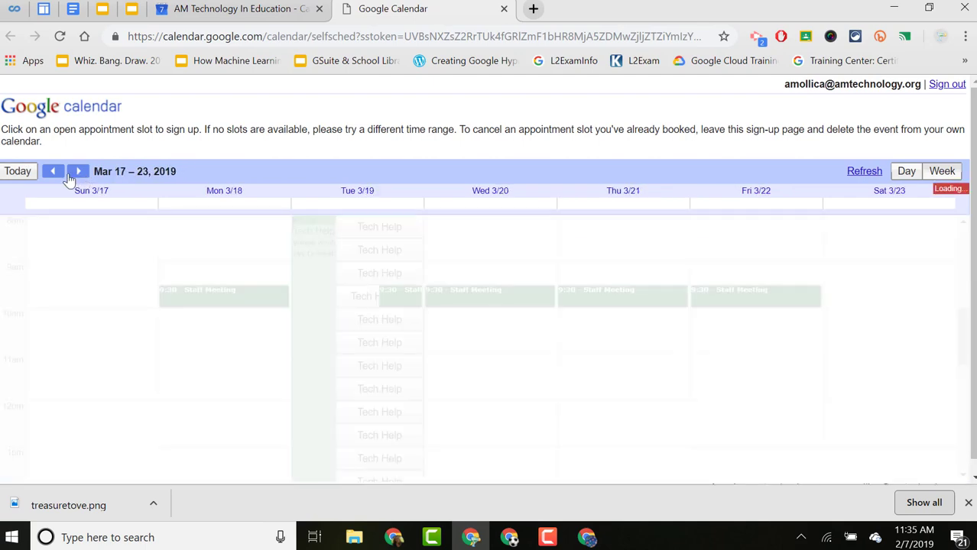
{"action": "left_click", "coordinate": [53, 172]}
{"action": "left_click", "coordinate": [53, 172]}
{"action": "left_click", "coordinate": [54, 172]}
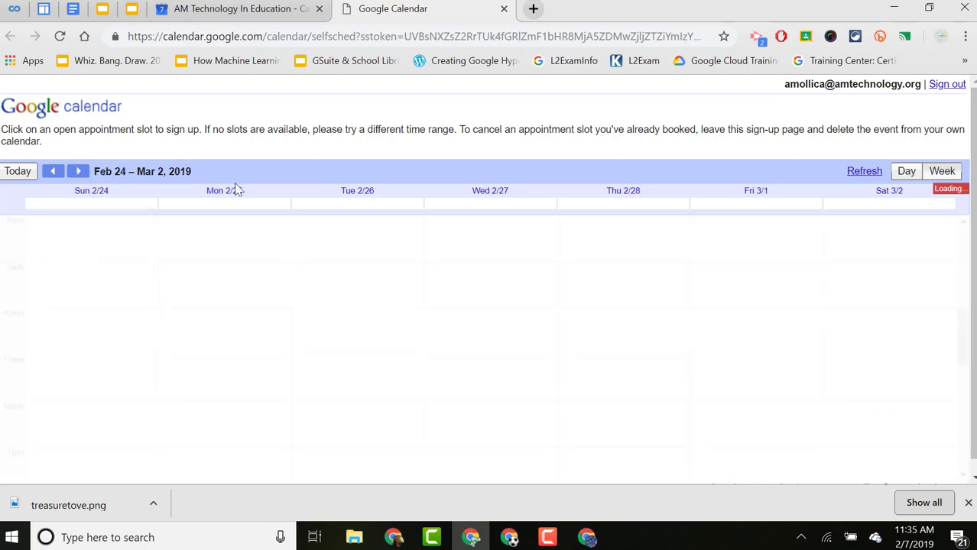
{"action": "scroll", "coordinate": [764, 343], "scroll_direction": "up", "scroll_amount": 5}
{"action": "scroll", "coordinate": [780, 430], "scroll_direction": "down", "scroll_amount": 5}
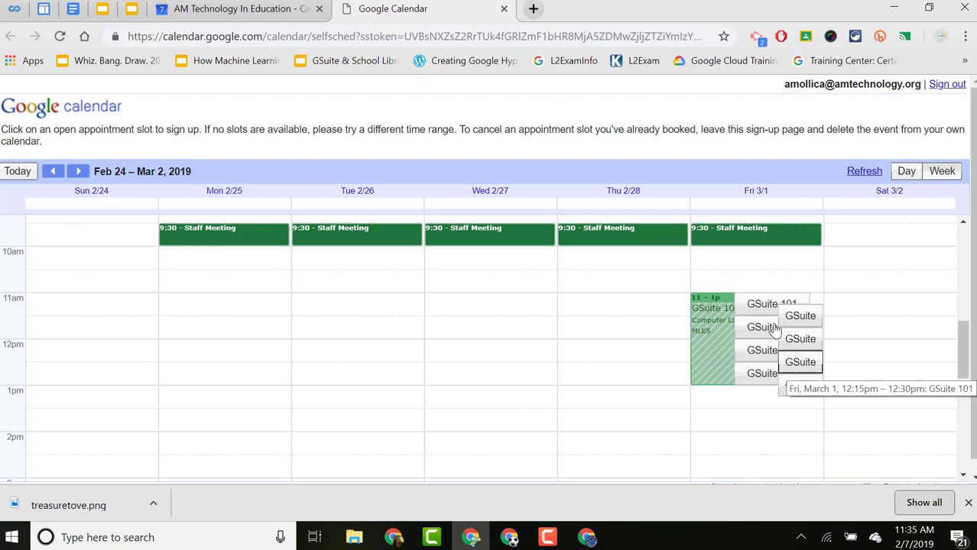
Create an appointment-slot block titled 'Eval Meetings' for Wed Feb 27, 1:30–4:30pm.
{"action": "left_click", "coordinate": [256, 9]}
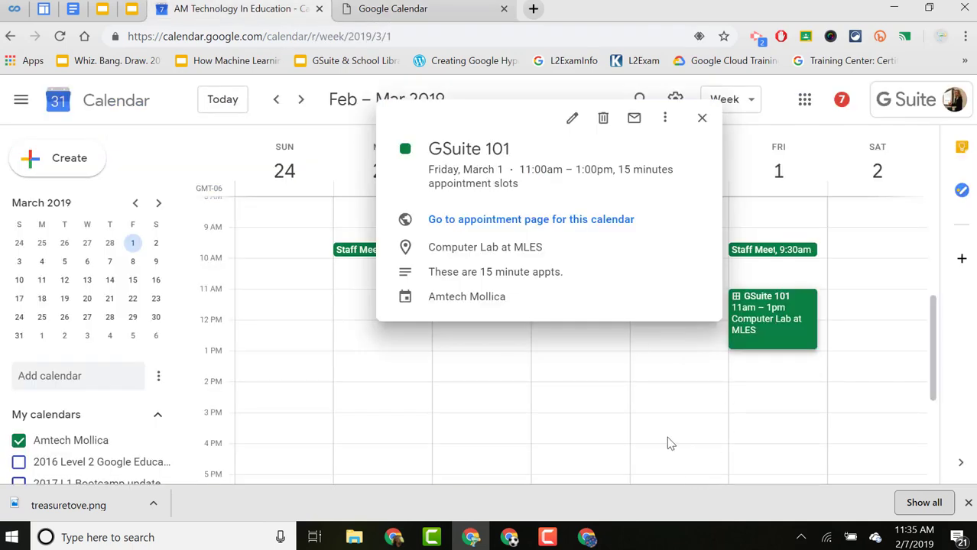
{"action": "left_click", "coordinate": [567, 393]}
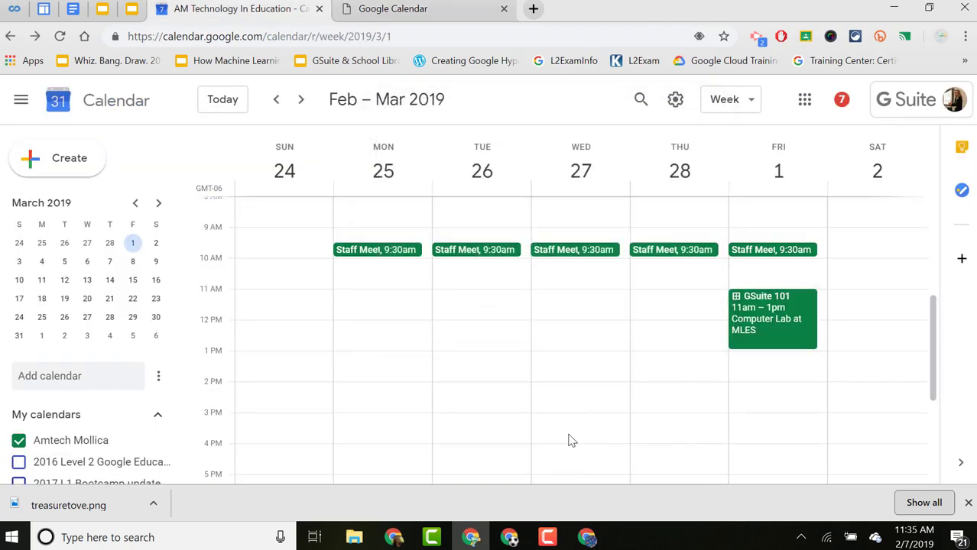
{"action": "left_click", "coordinate": [569, 438]}
{"action": "left_click", "coordinate": [561, 384]}
{"action": "left_click", "coordinate": [563, 369]}
{"action": "left_click_drag", "start_coordinate": [566, 411], "coordinate": [563, 457]}
{"action": "left_click", "coordinate": [465, 191]}
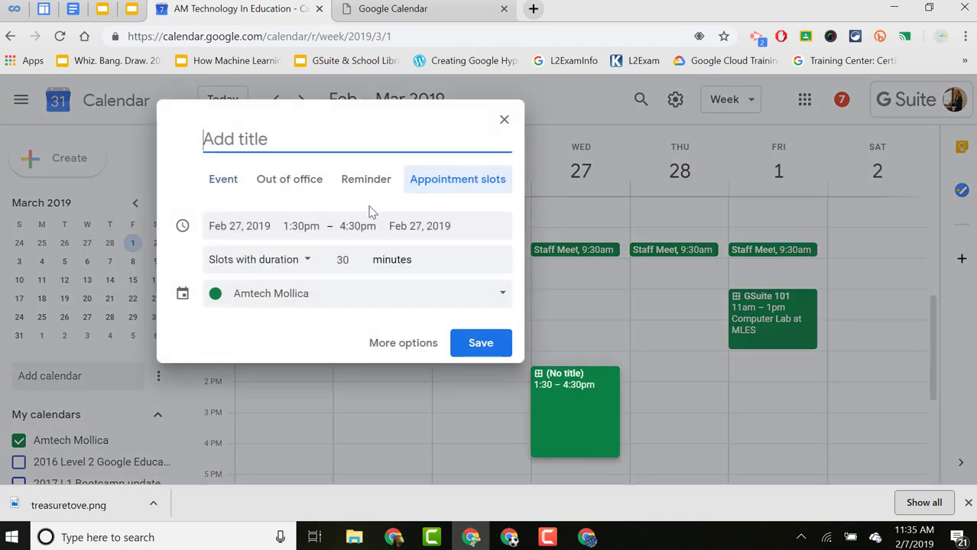
{"action": "type", "text": "S"}
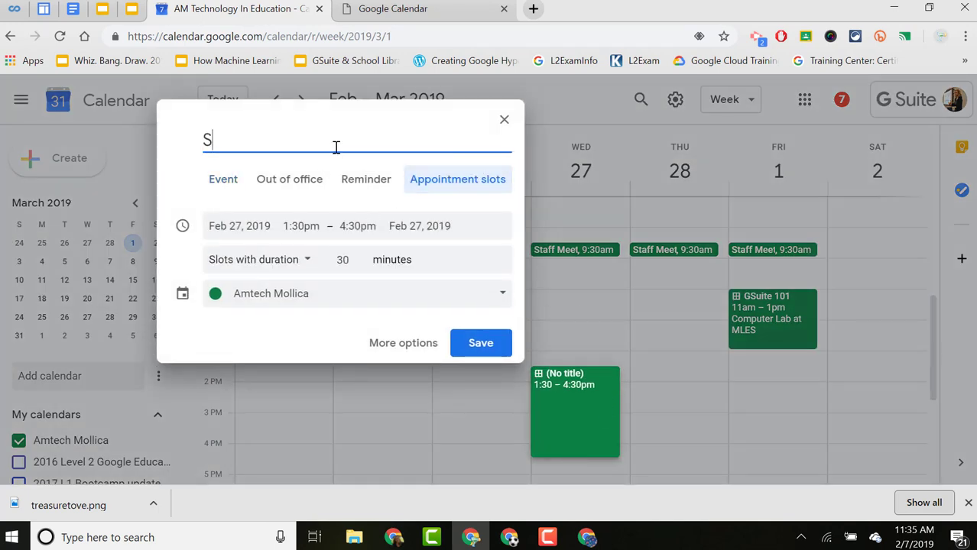
{"action": "key", "text": "BackSpace"}
{"action": "type", "text": "Eval Me"}
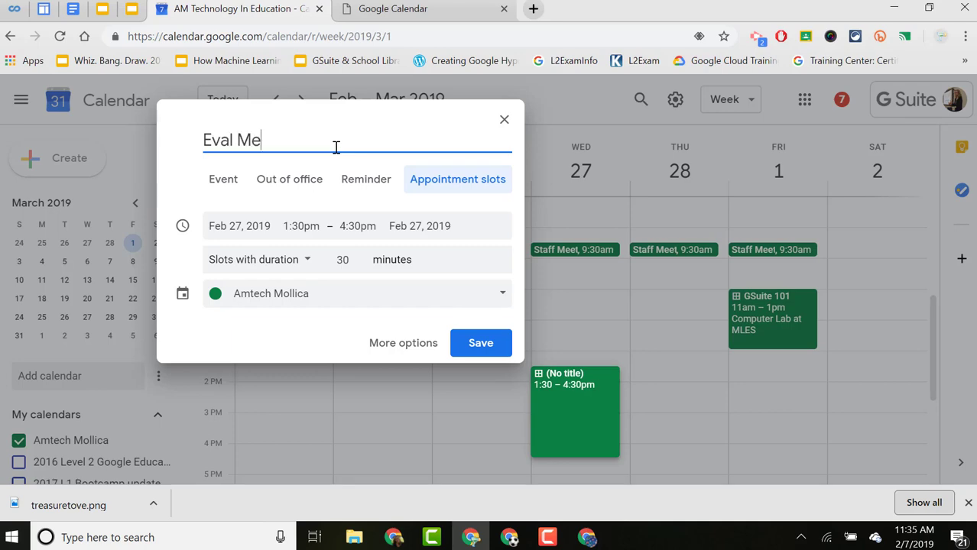
{"action": "type", "text": "etings"}
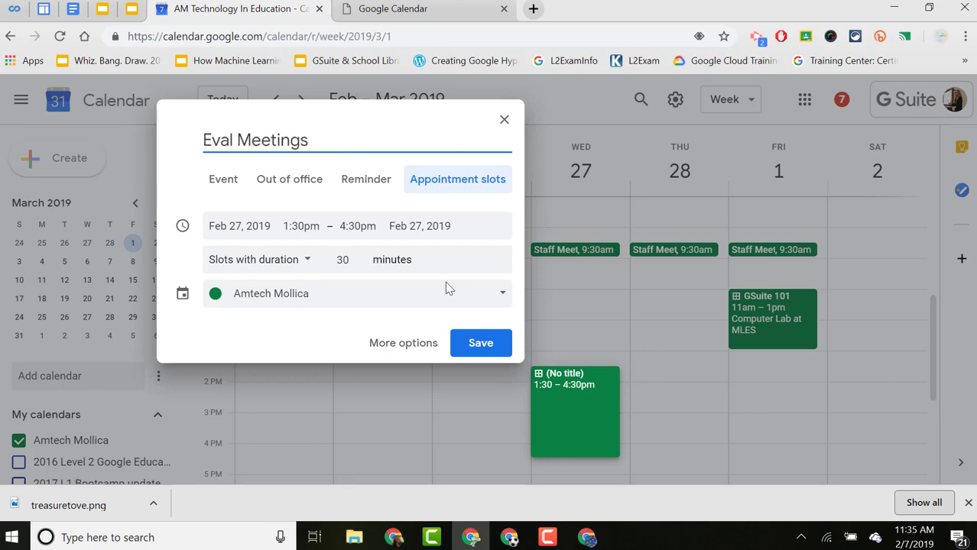
{"action": "left_click", "coordinate": [392, 345]}
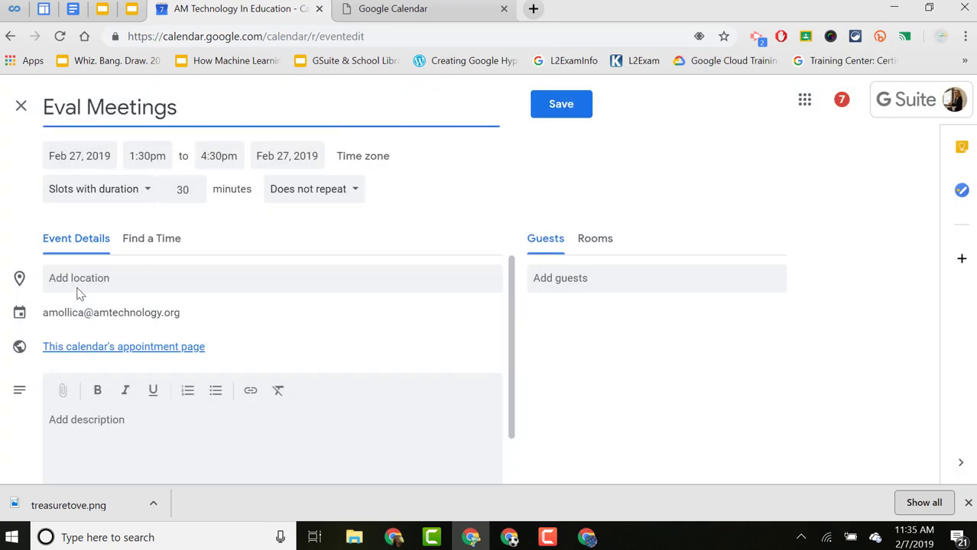
Set the Eval Meetings location to 'Principal Office at MLES' and save the slots.
{"action": "left_click", "coordinate": [79, 286]}
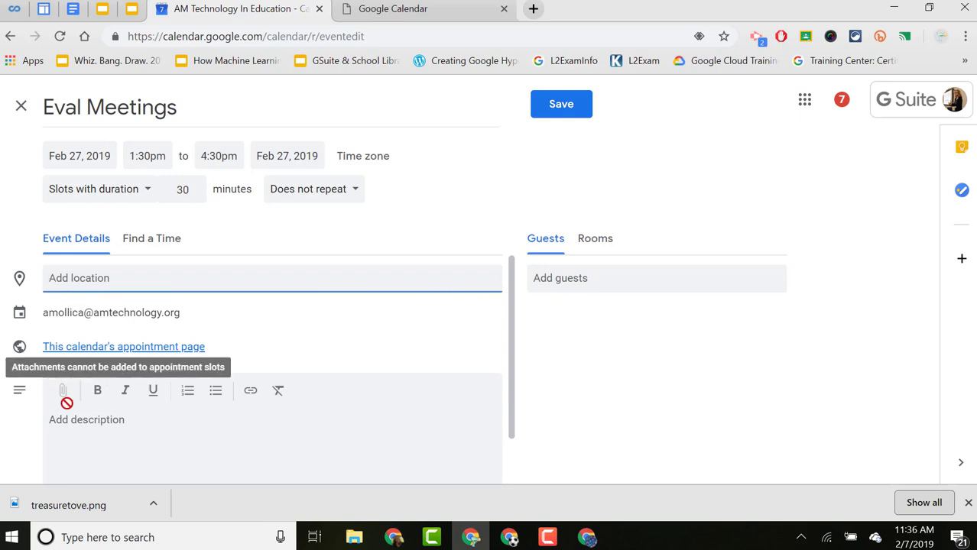
{"action": "type", "text": "Principa"}
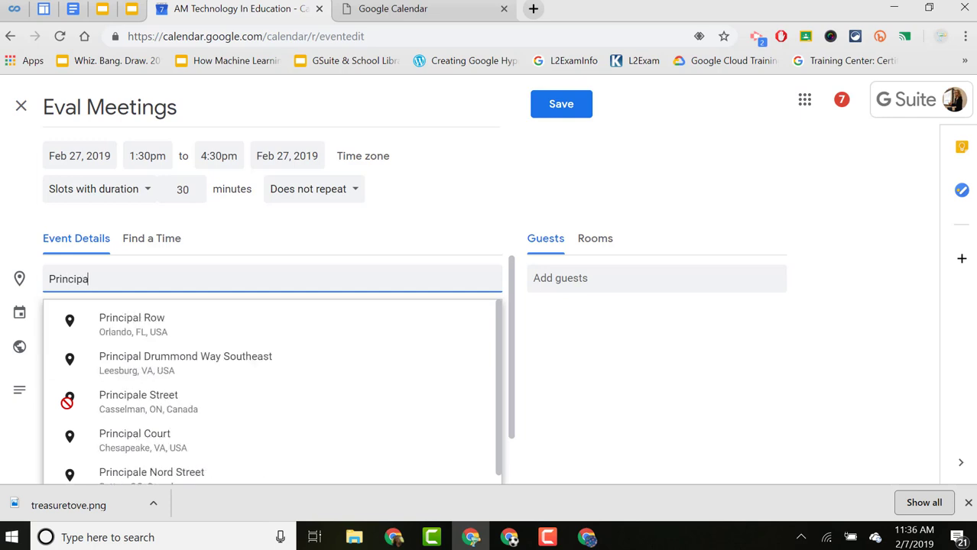
{"action": "type", "text": "l Office at MLES"}
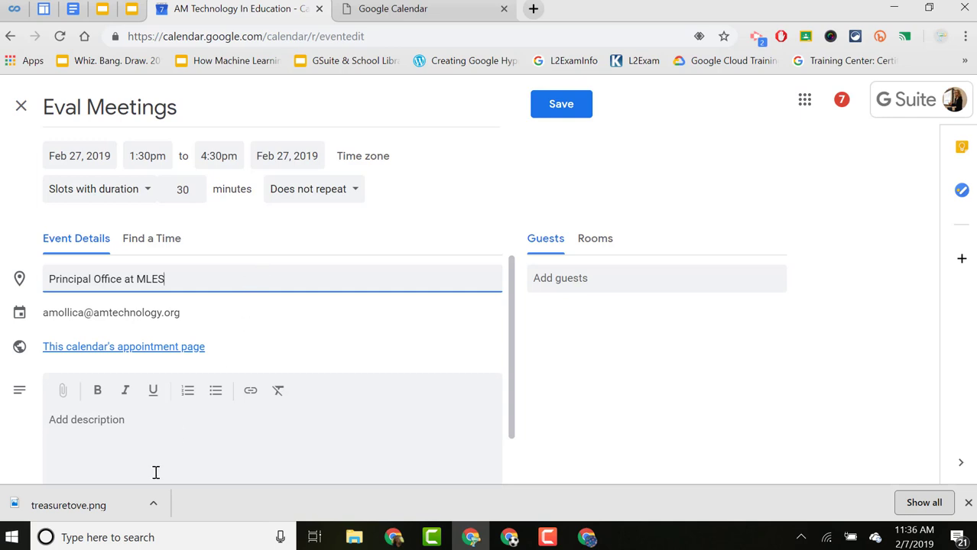
{"action": "left_click", "coordinate": [159, 434]}
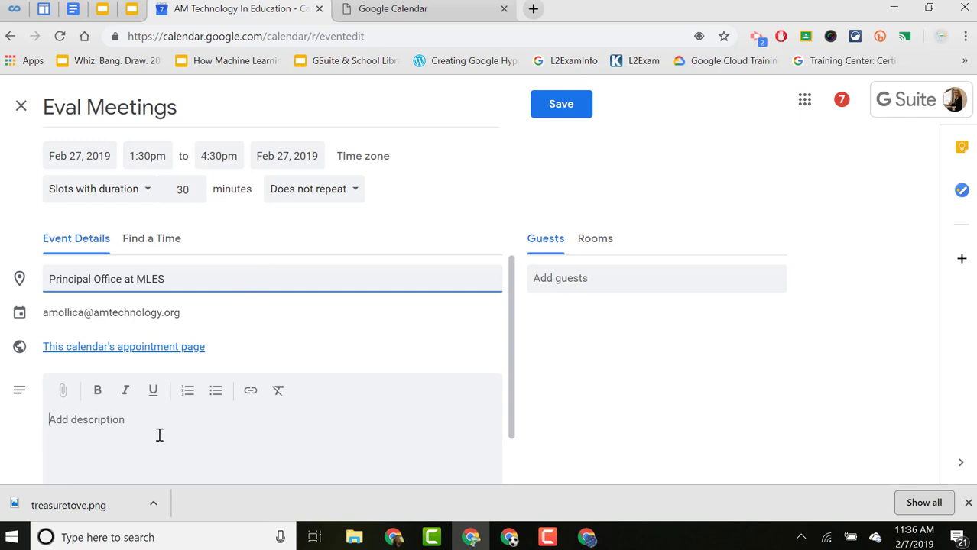
{"action": "left_click", "coordinate": [566, 104]}
{"action": "left_click", "coordinate": [574, 437]}
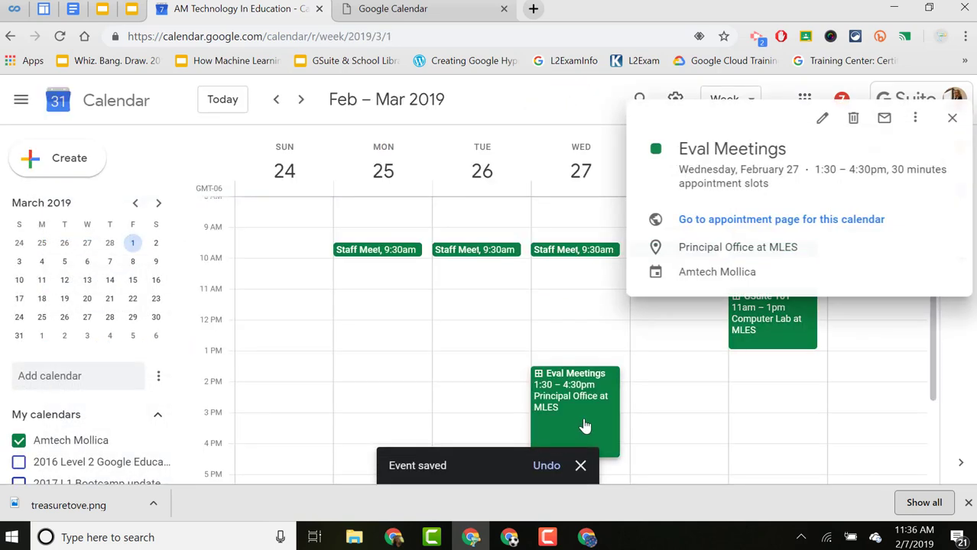
Copy the appointment sign-up page's web address from the address bar and open a new browser tab.
{"action": "left_click", "coordinate": [747, 221]}
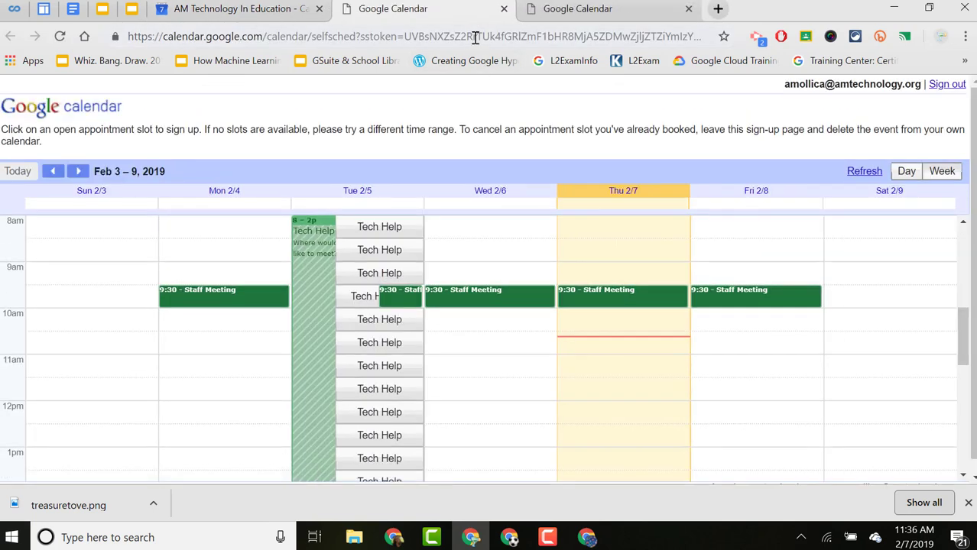
{"action": "left_click", "coordinate": [475, 37]}
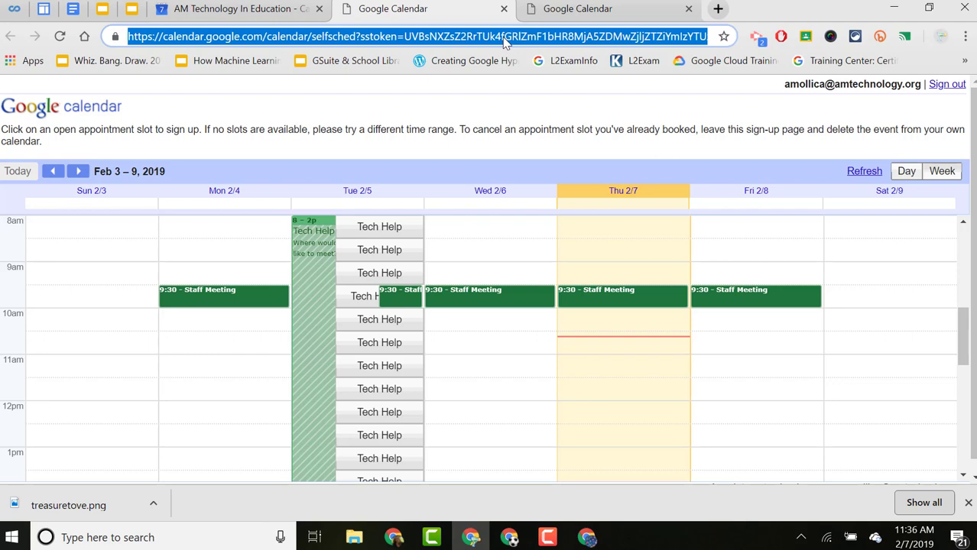
{"action": "right_click", "coordinate": [504, 42]}
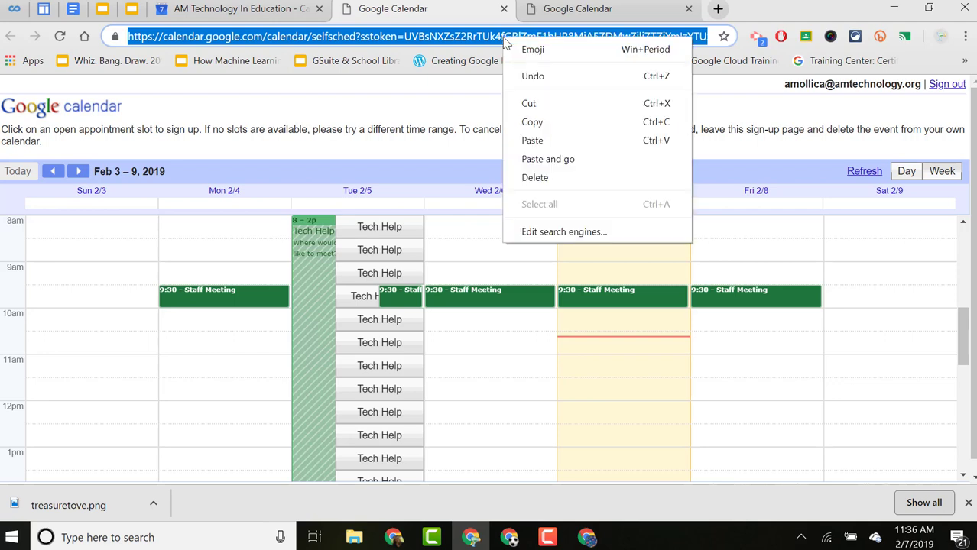
{"action": "left_click", "coordinate": [533, 124]}
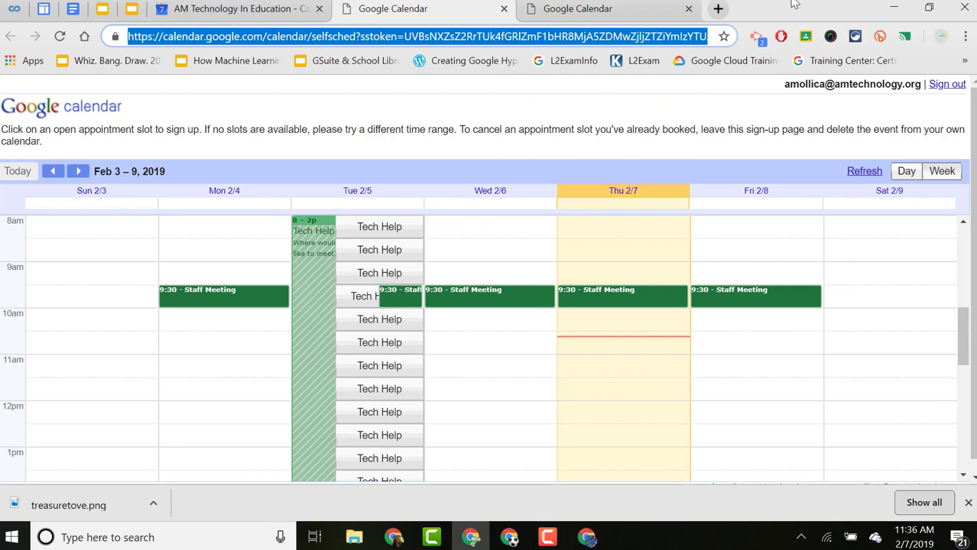
{"action": "left_click", "coordinate": [726, 10]}
Go to Gmail and start a new message to a staff address and the all-staff group.
{"action": "type", "text": "mail.google.com"}
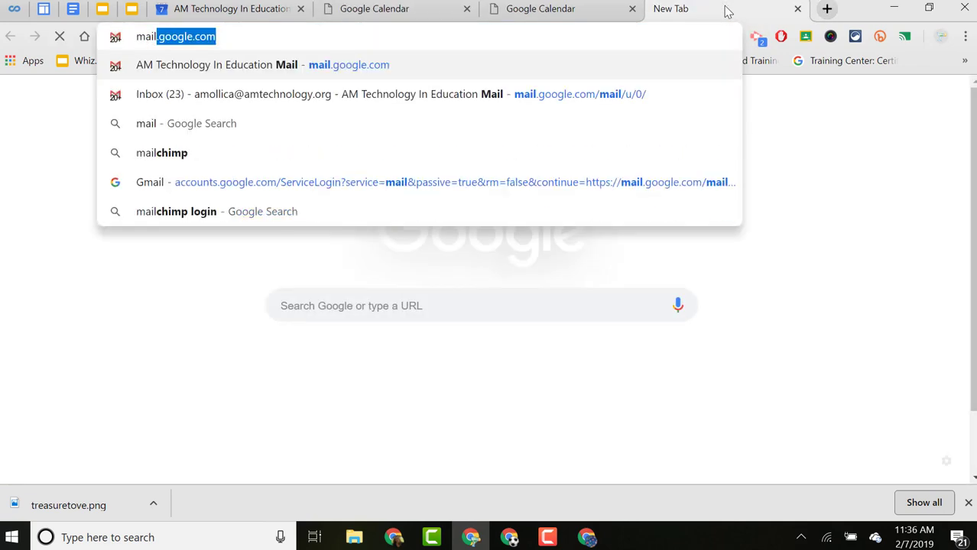
{"action": "key", "text": "Return"}
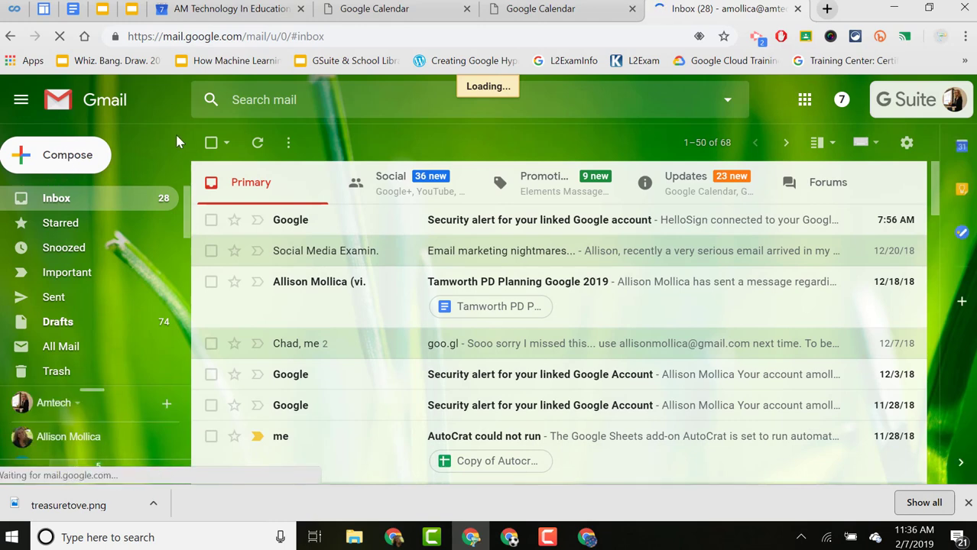
{"action": "left_click", "coordinate": [59, 160]}
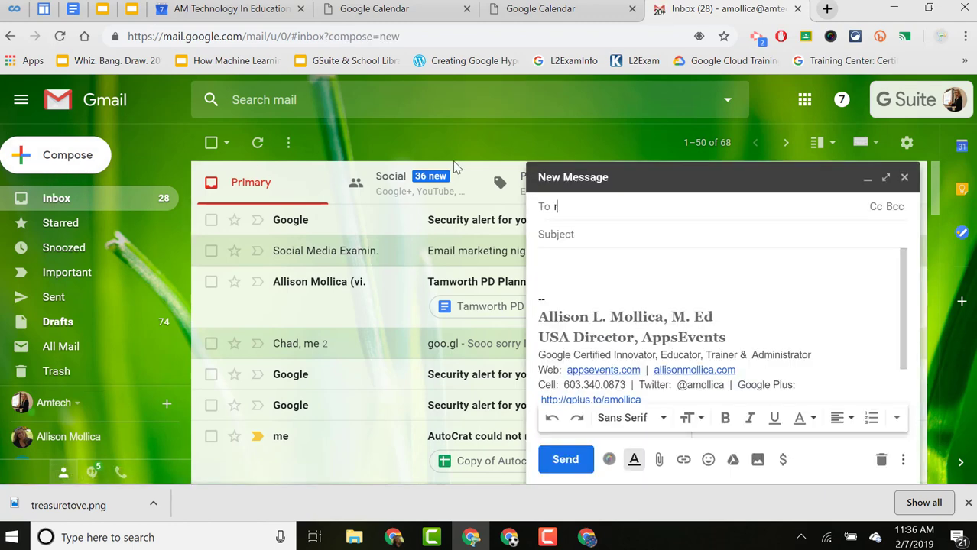
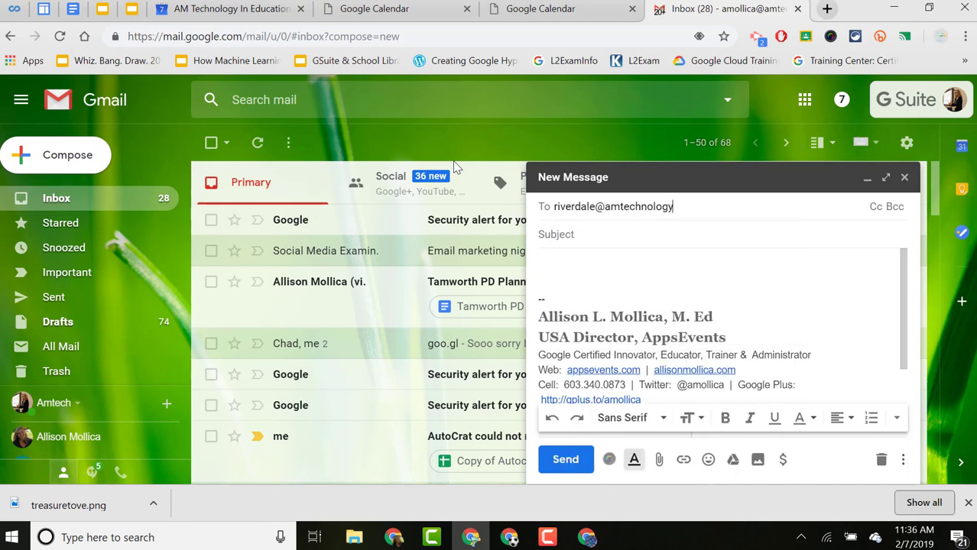
{"action": "key", "text": "Return"}
{"action": "type", "text": "al"}
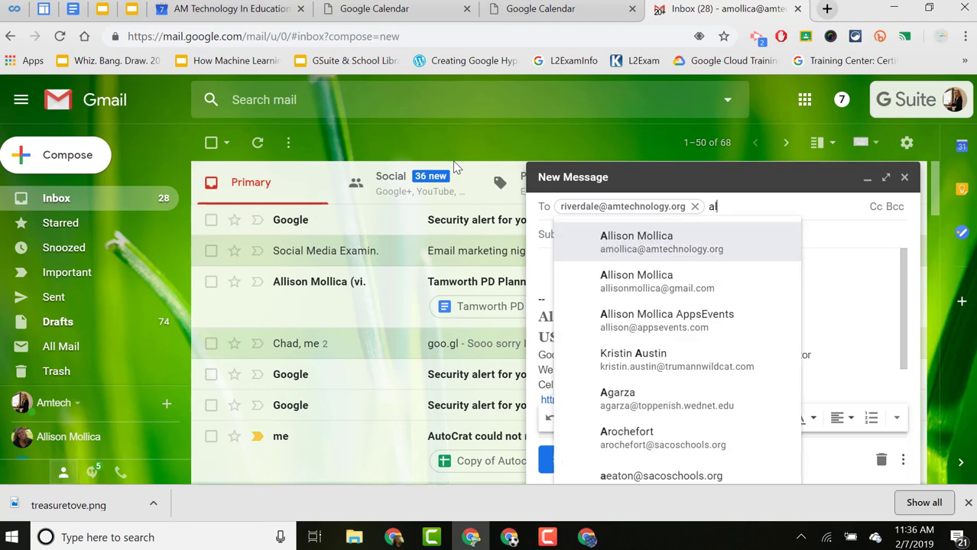
{"action": "type", "text": "lstaff"}
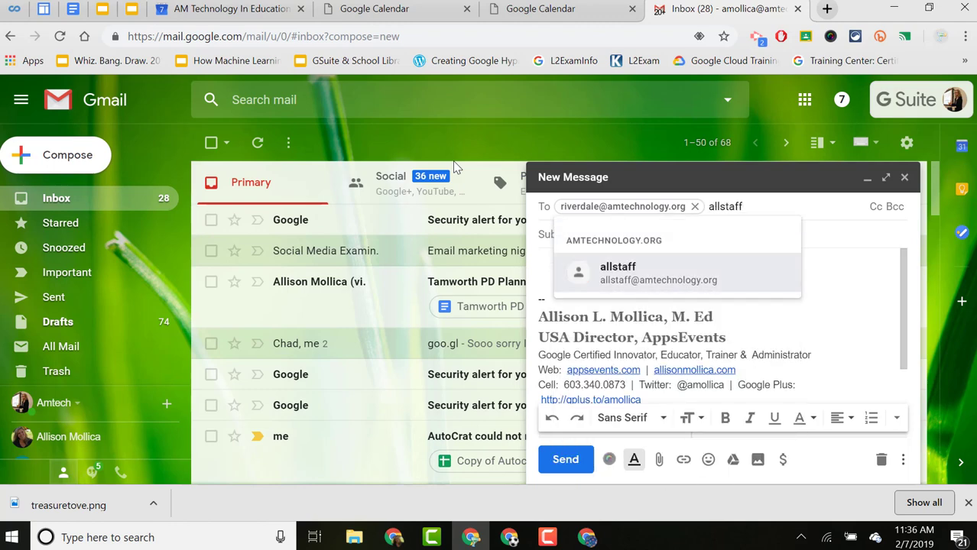
{"action": "key", "text": "Return"}
Give the draft the subject 'Sign up for Appts'.
{"action": "left_click", "coordinate": [628, 247]}
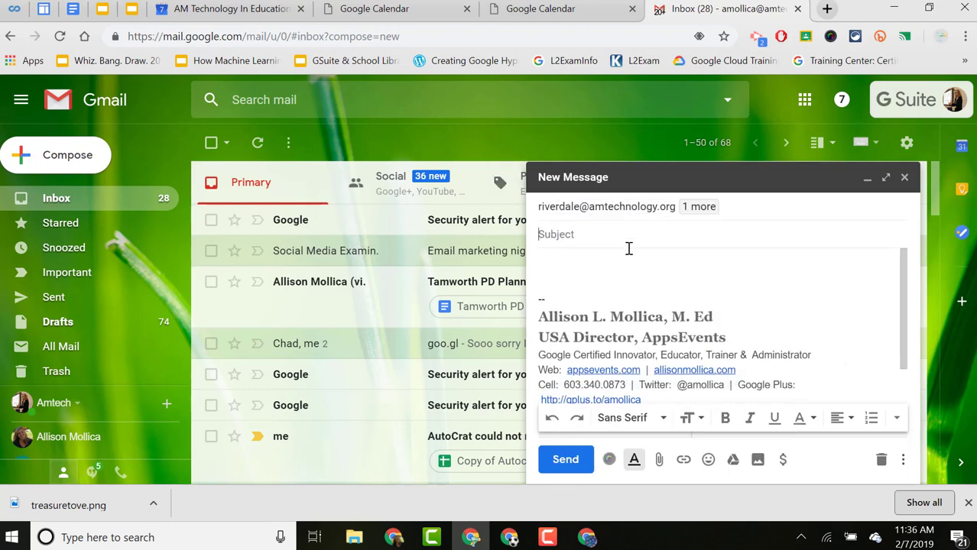
{"action": "type", "text": "Sign up fo"}
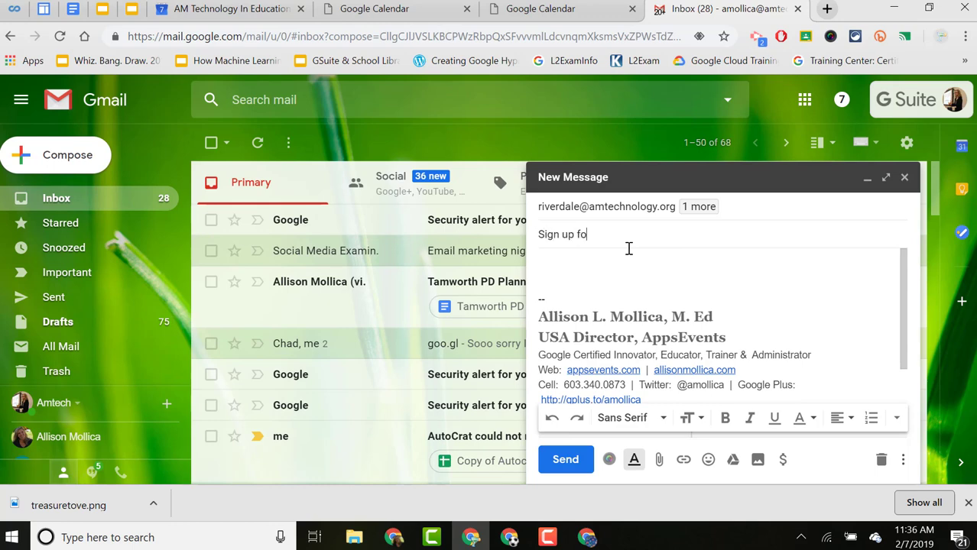
{"action": "type", "text": "r Appts"}
{"action": "left_click", "coordinate": [608, 271]}
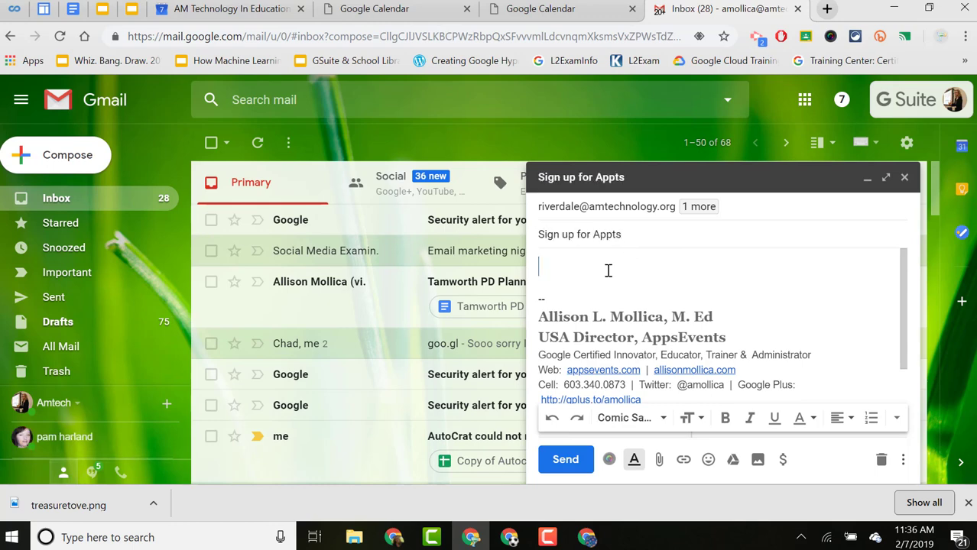
Write 'Please sign up here' in the message body.
{"action": "type", "text": "Pleas "}
{"action": "type", "text": " sign up here"}
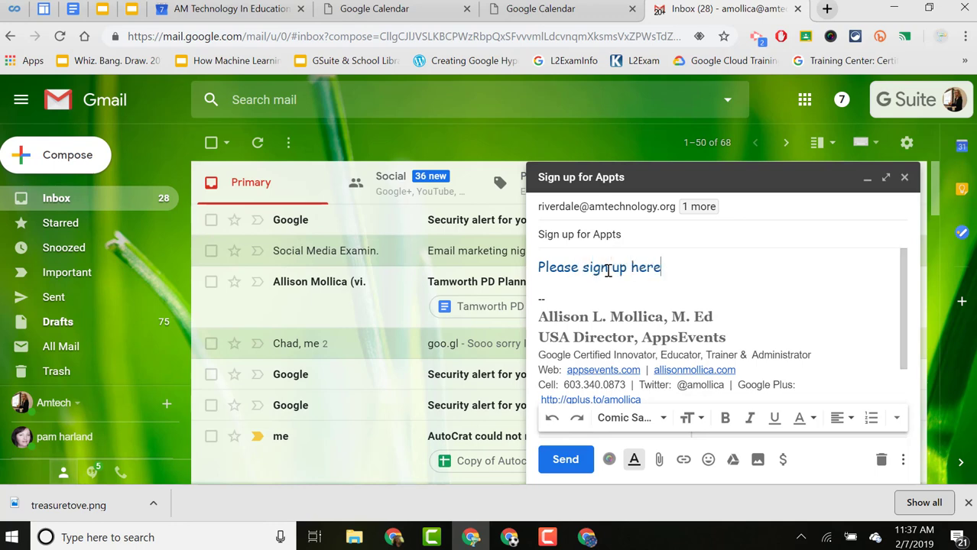
{"action": "key", "text": "Return"}
{"action": "key", "text": "Return"}
{"action": "key", "text": "ctrl+v"}
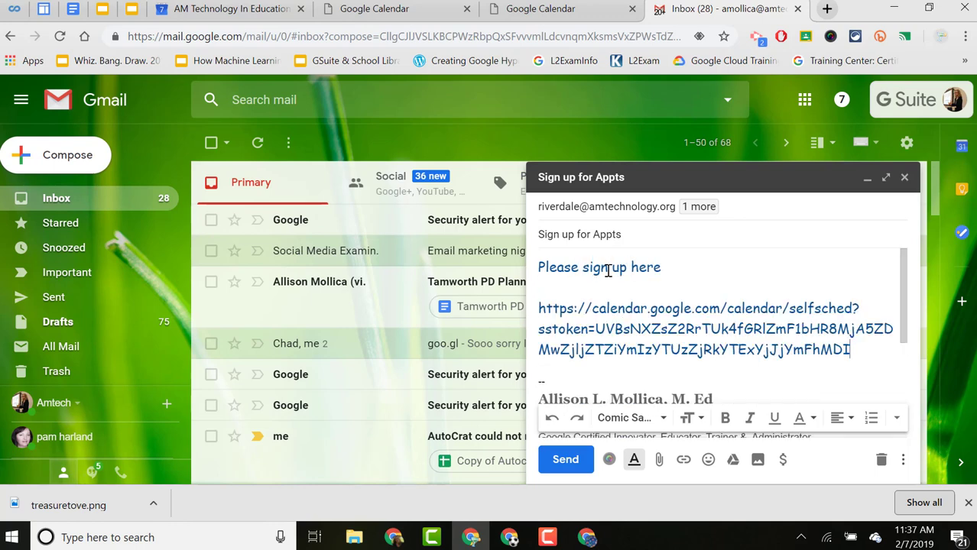
{"action": "left_click_drag", "start_coordinate": [868, 351], "coordinate": [535, 317]}
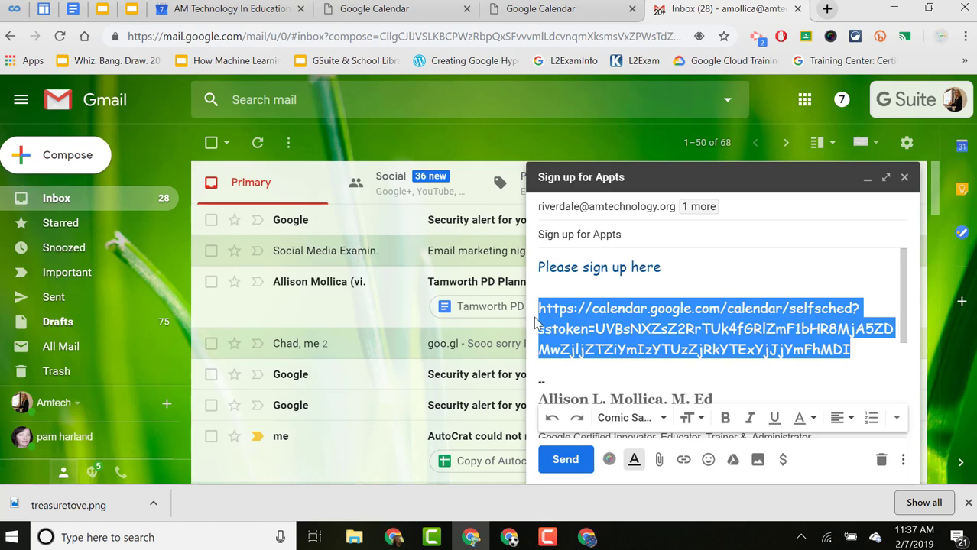
{"action": "key", "text": "ctrl+x"}
Link the word 'here' to the copied appointment sign-up page address.
{"action": "left_click_drag", "start_coordinate": [662, 267], "coordinate": [631, 267]}
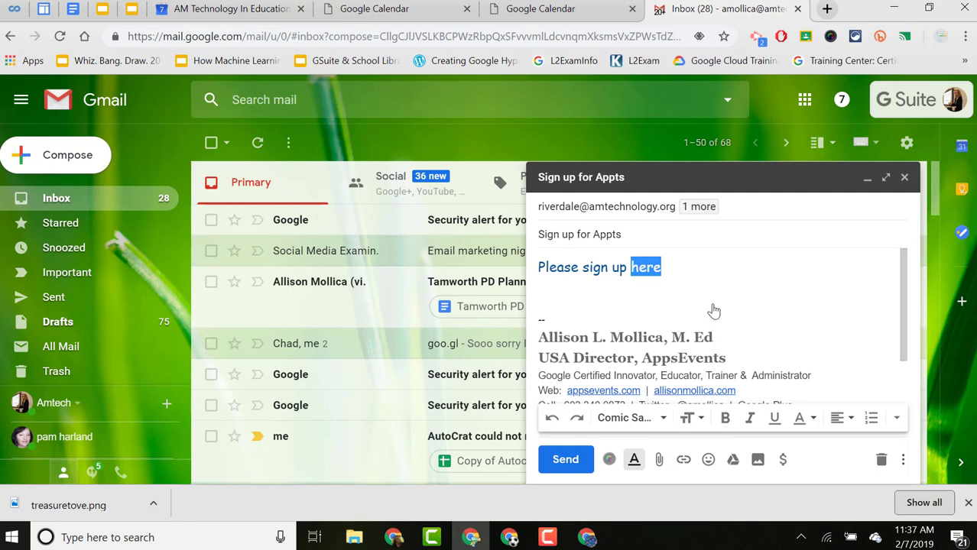
{"action": "key", "text": "ctrl+k"}
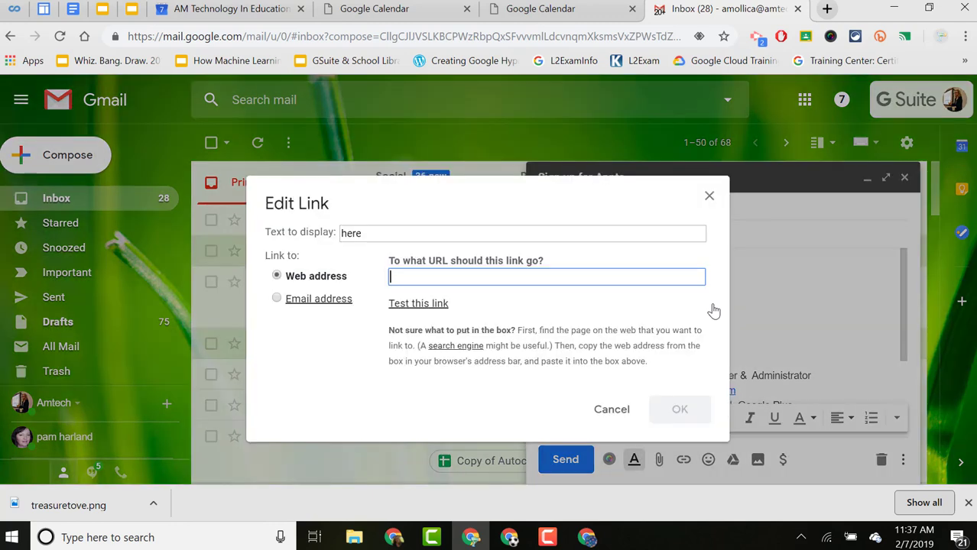
{"action": "type", "text": "V"}
{"action": "key", "text": "BackSpace"}
{"action": "key", "text": "ctrl+v"}
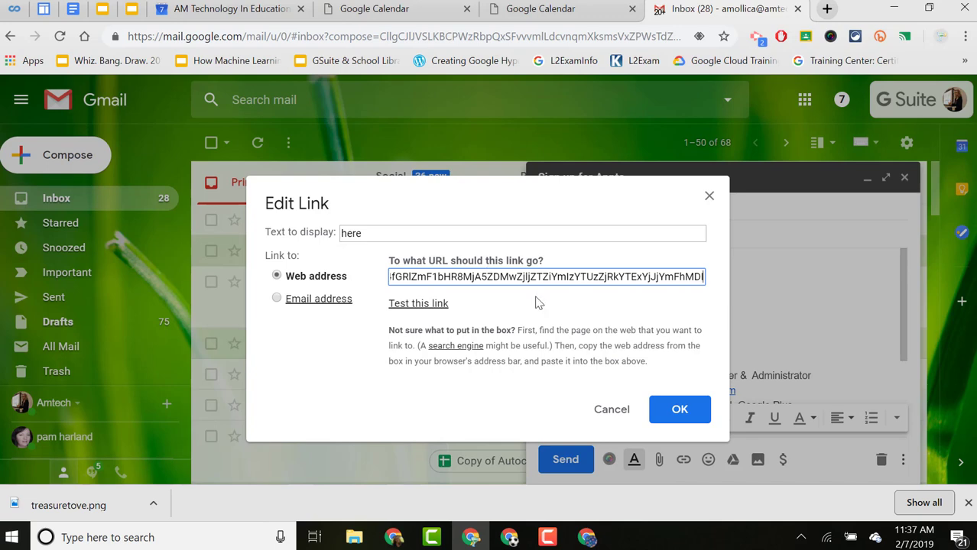
{"action": "left_click", "coordinate": [689, 410]}
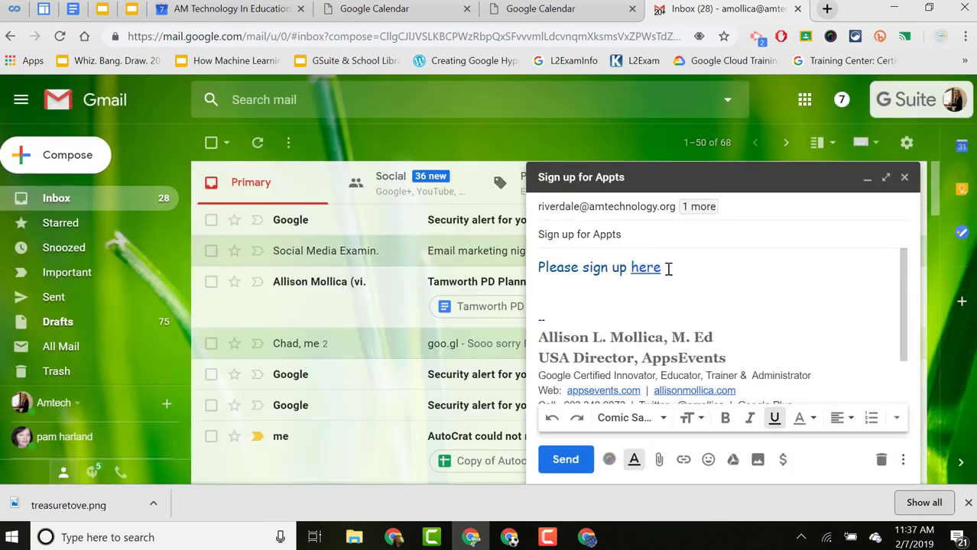
Make the linked word 'here' bold and test the link.
{"action": "left_click_drag", "start_coordinate": [666, 267], "coordinate": [631, 267]}
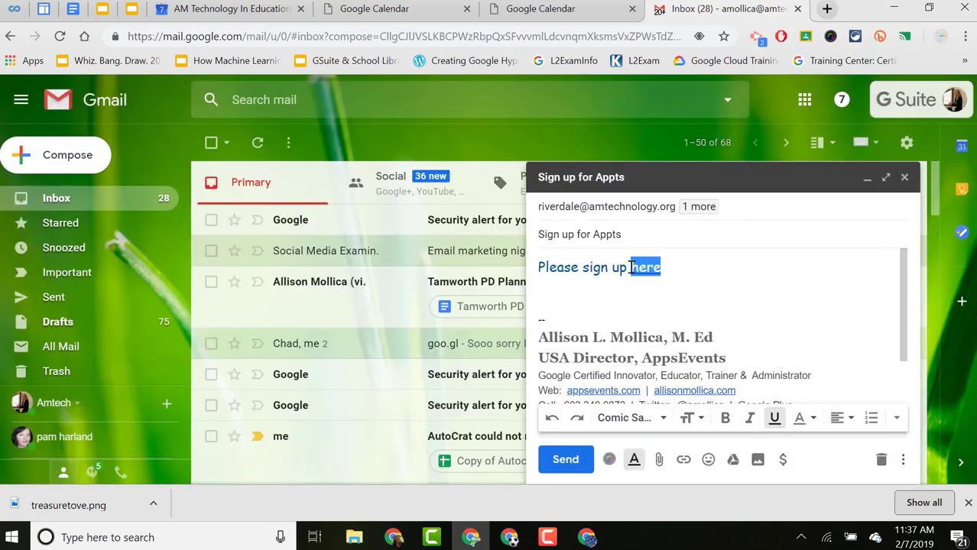
{"action": "left_click", "coordinate": [724, 417]}
{"action": "left_click", "coordinate": [684, 288]}
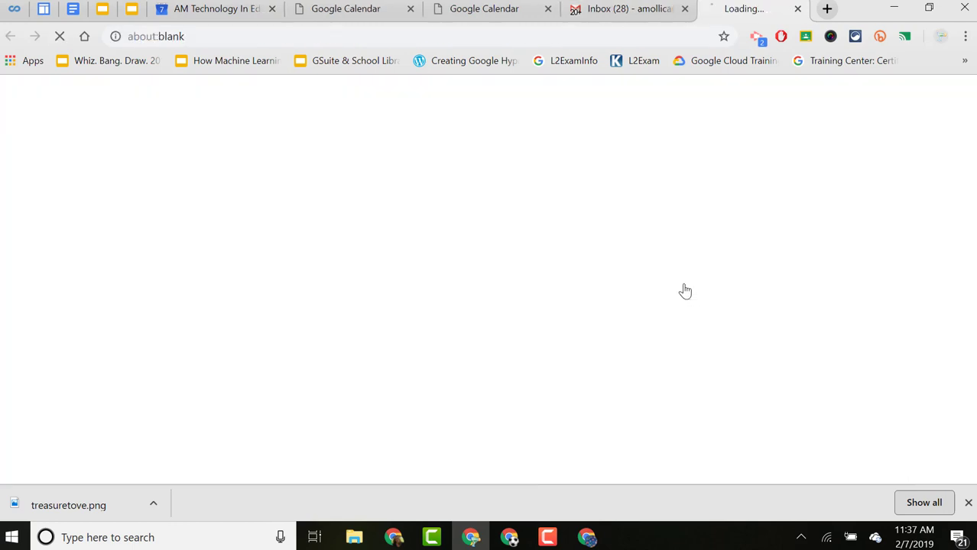
Close the link-test tab and return to the Feb 24 – Mar 2 calendar week view.
{"action": "left_click", "coordinate": [797, 9]}
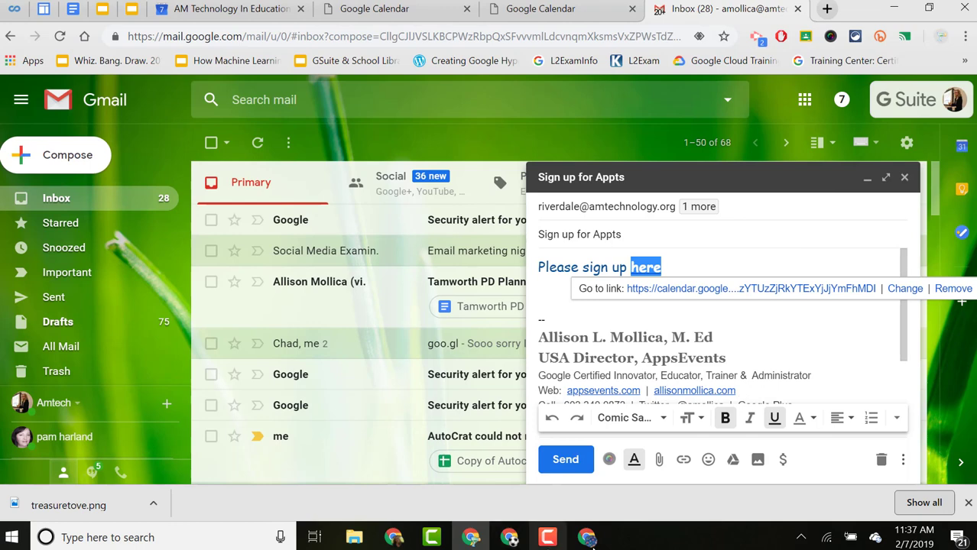
{"action": "left_click", "coordinate": [227, 9]}
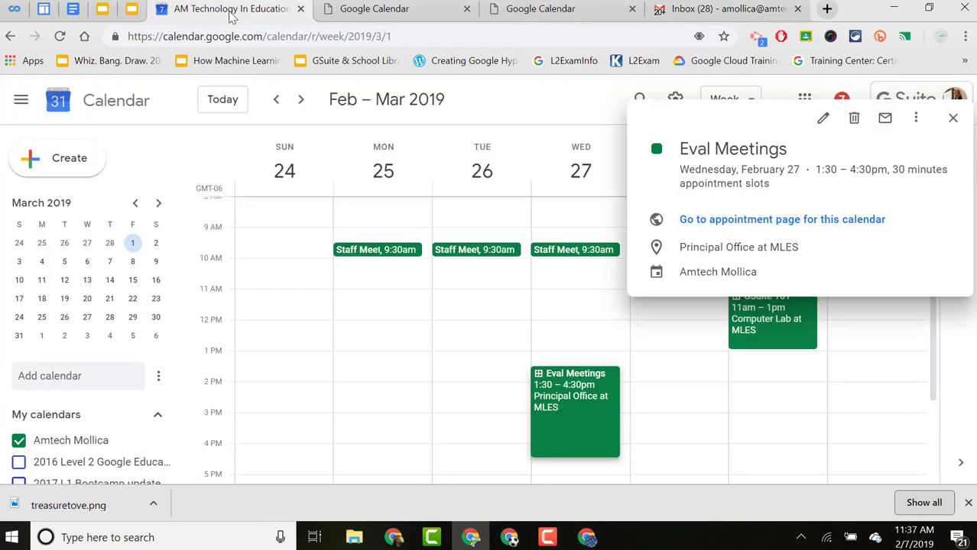
{"action": "left_click", "coordinate": [952, 118]}
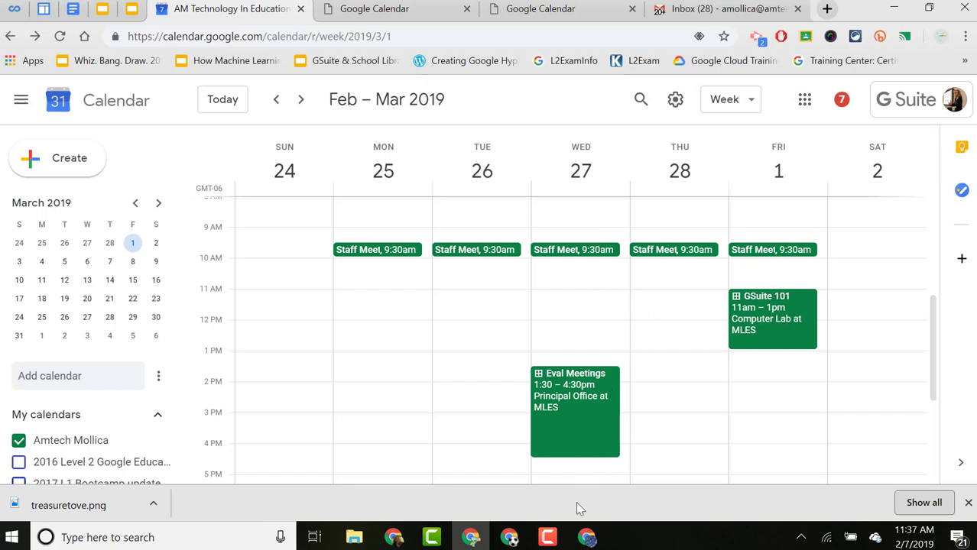
{"action": "mouse_move", "coordinate": [552, 543]}
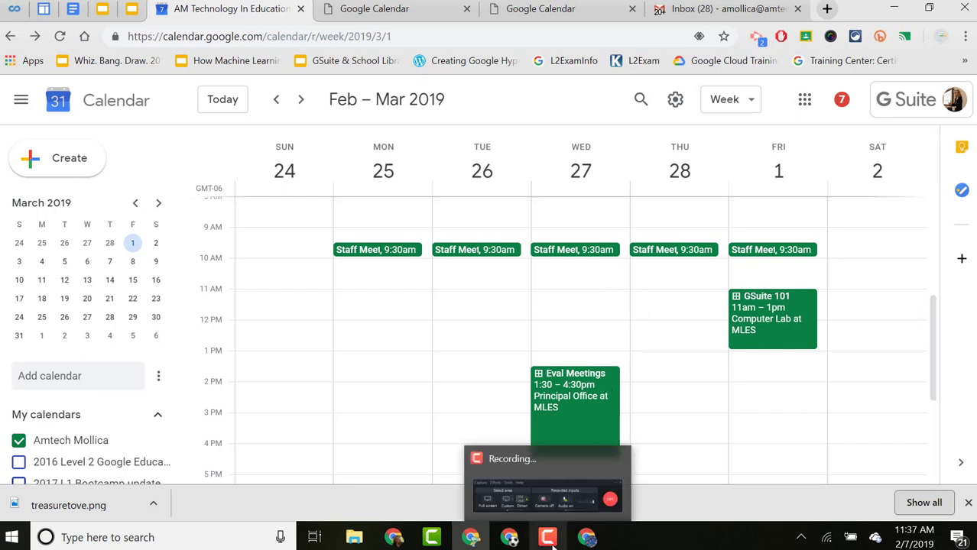
{"action": "left_click", "coordinate": [551, 543]}
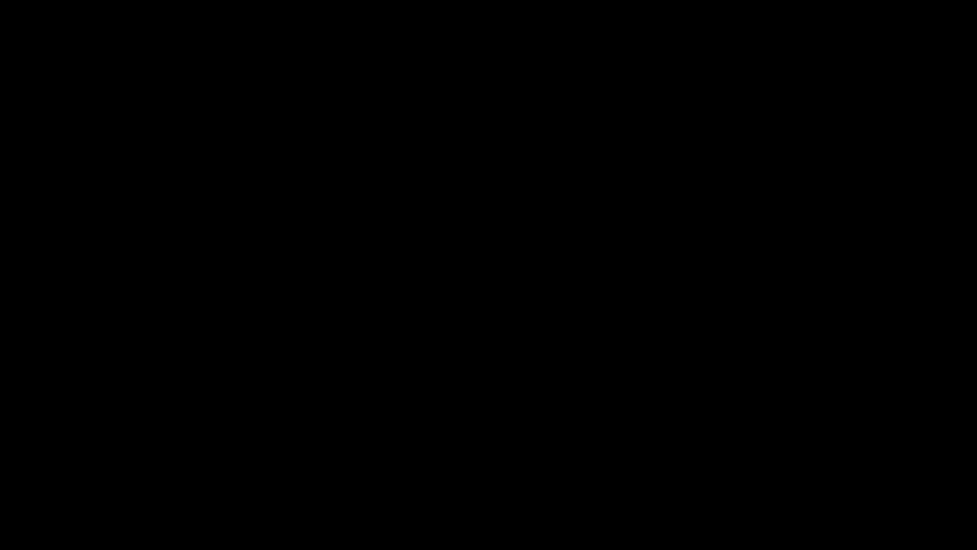